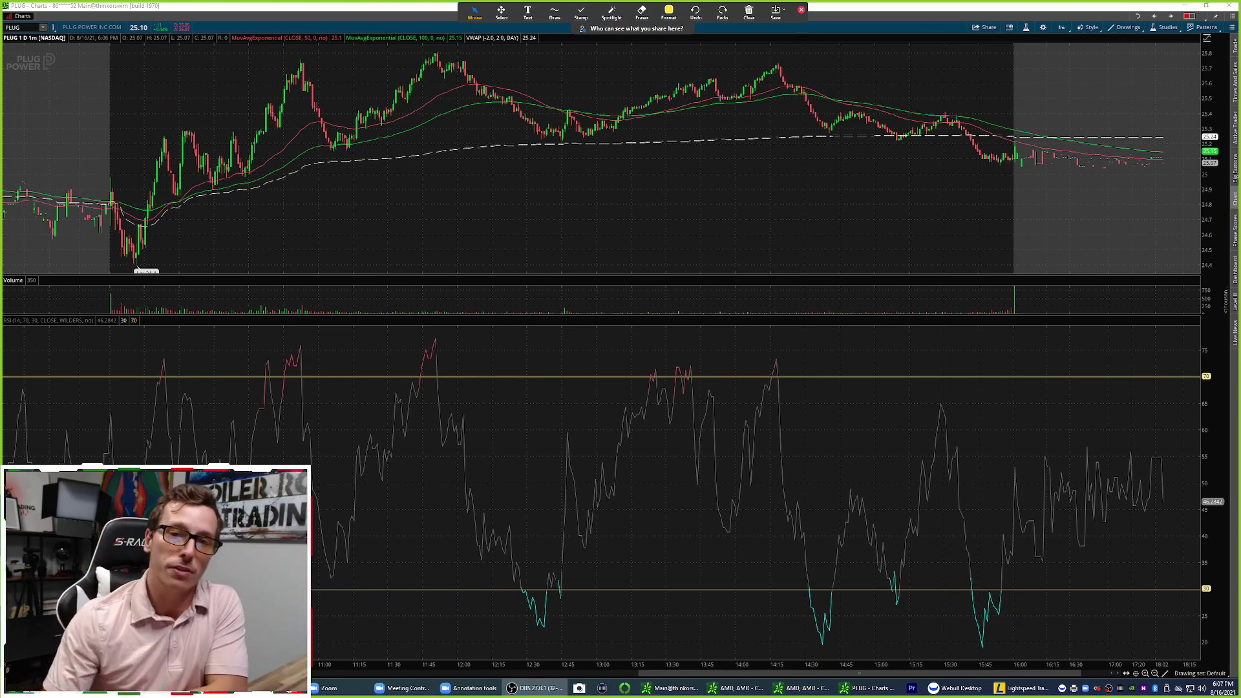
# Step: With the freehand pen, mark the PLUG RSI overbought peak near 11:45 with yellow arrows and a circle
pyautogui.click(555, 11)
pyautogui.click(560, 33)
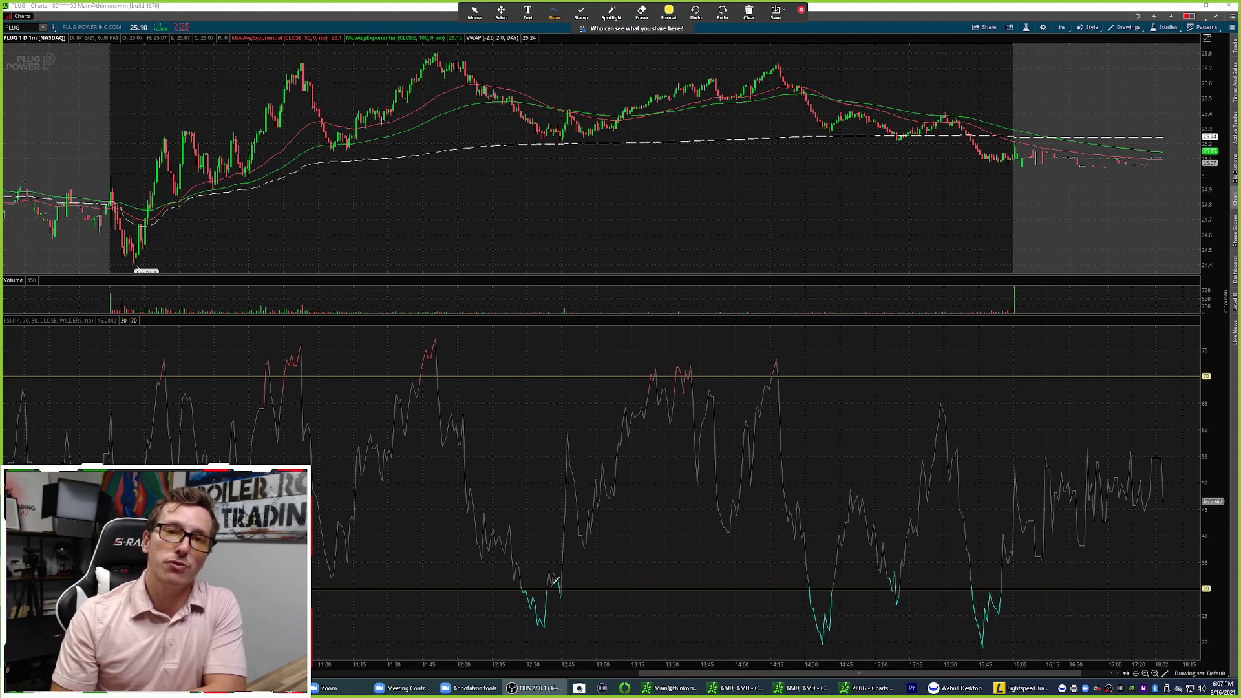
pyautogui.moveTo(404, 646)
pyautogui.mouseDown()
pyautogui.moveTo(428, 589)
pyautogui.moveTo(443, 609)
pyautogui.mouseUp()
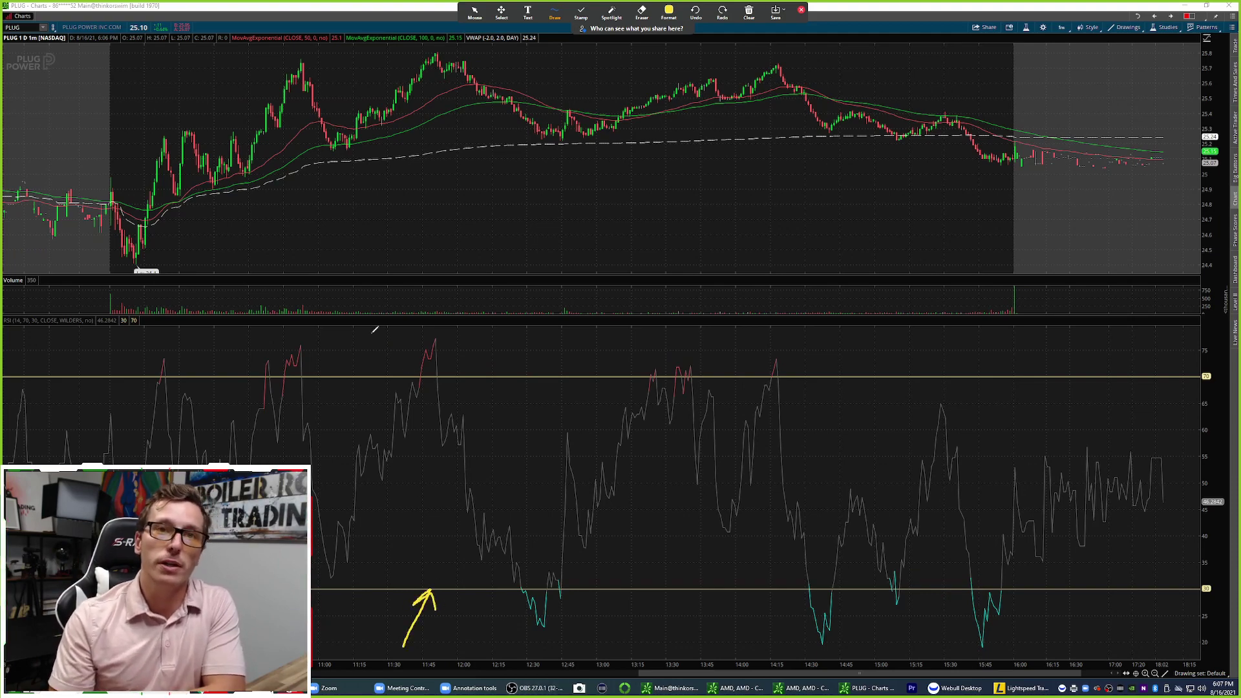
pyautogui.moveTo(367, 321)
pyautogui.mouseDown()
pyautogui.moveTo(416, 372)
pyautogui.moveTo(419, 354)
pyautogui.mouseUp()
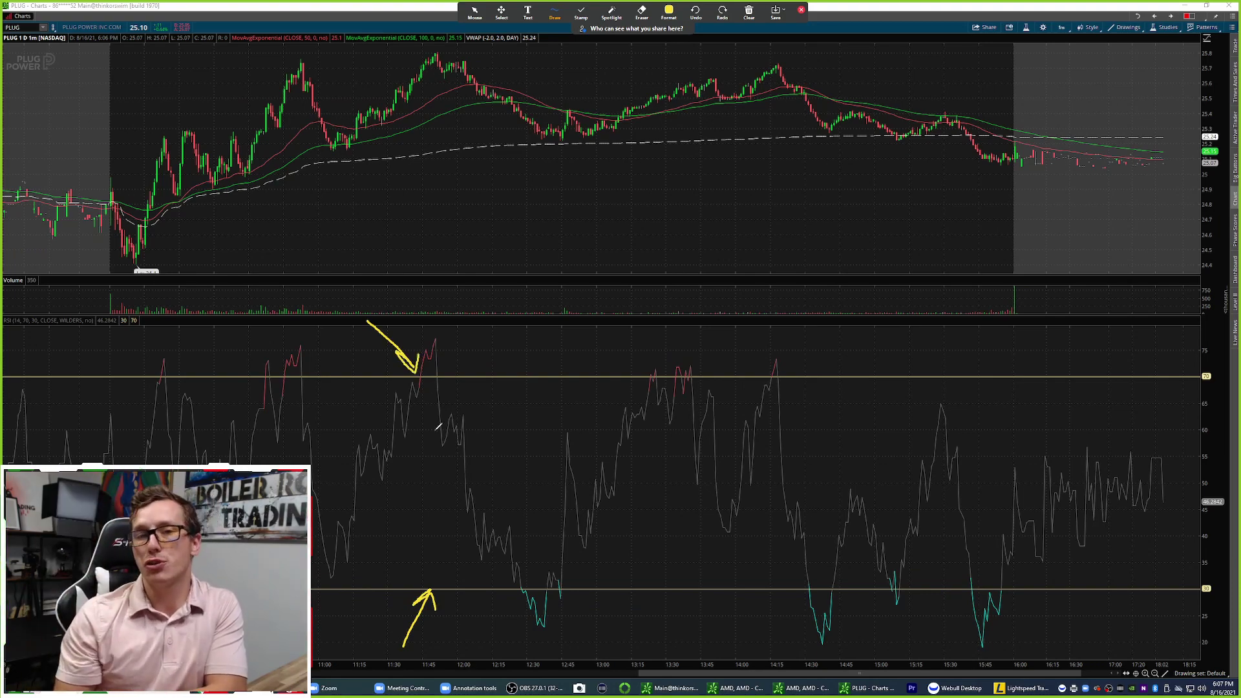
pyautogui.moveTo(446, 315)
pyautogui.mouseDown()
pyautogui.moveTo(381, 371)
pyautogui.moveTo(428, 315)
pyautogui.mouseUp()
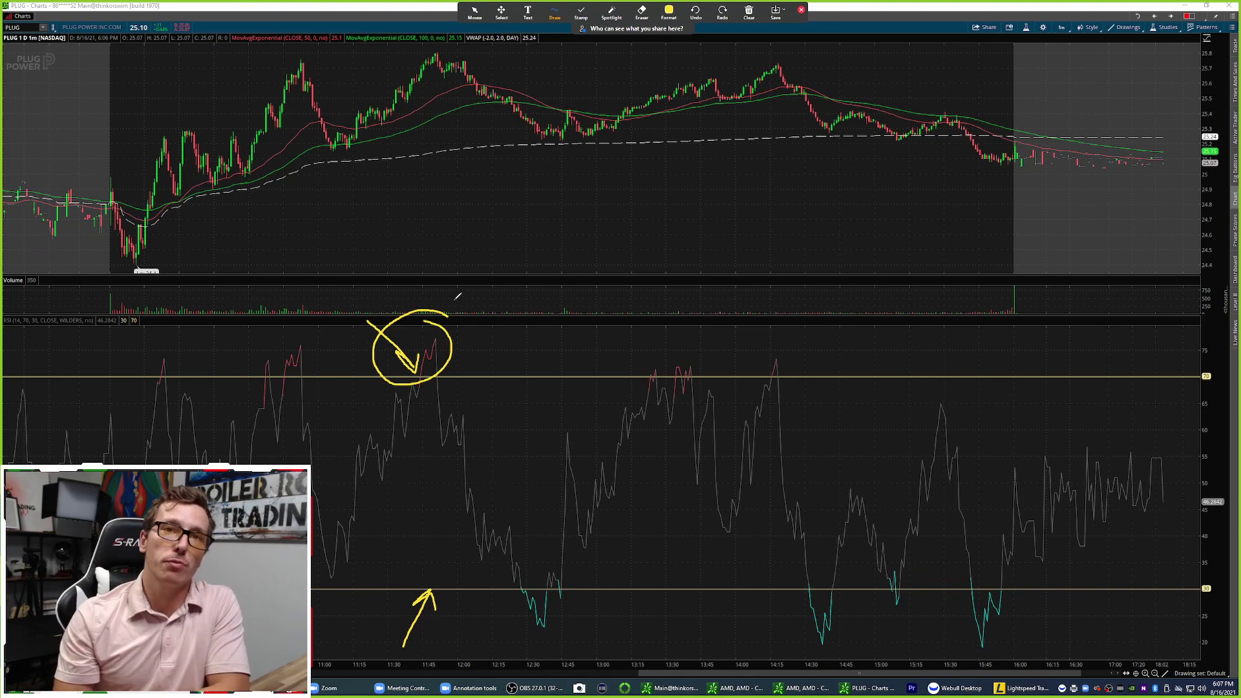
# Step: Trace the swing down to the 12:30 oversold RSI dip, circle it, and mark the rebound
pyautogui.moveTo(449, 318); pyautogui.dragTo(489, 473)
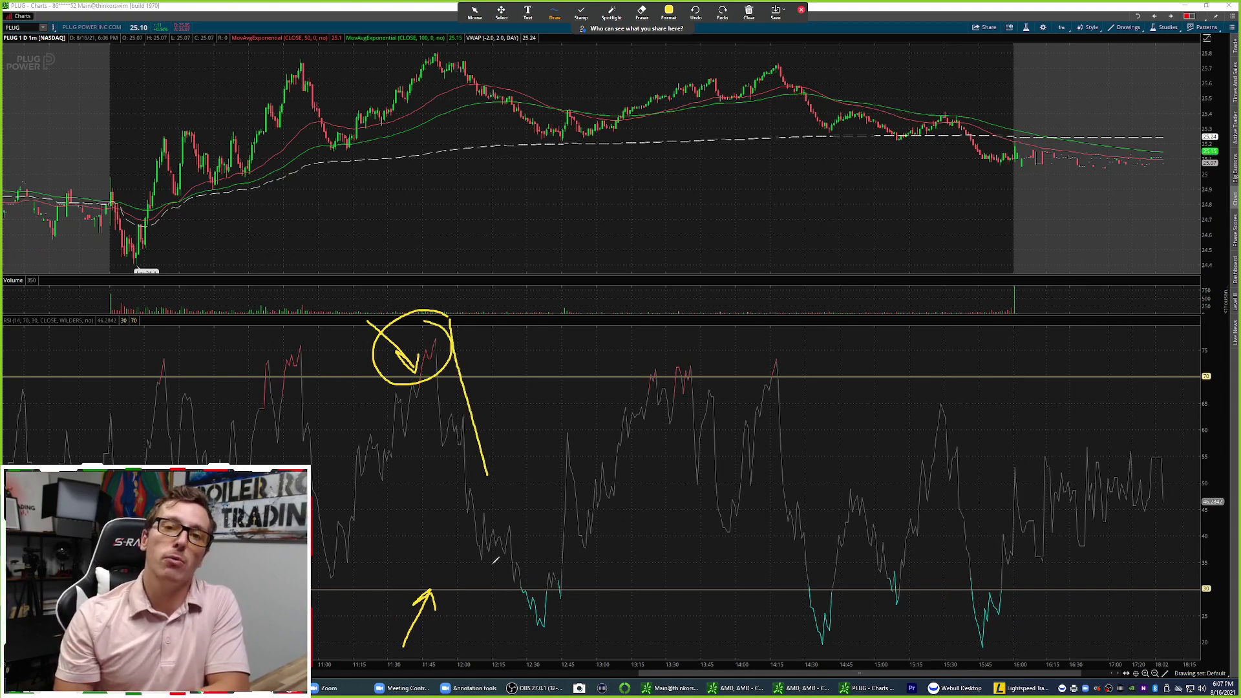
pyautogui.moveTo(492, 550)
pyautogui.mouseDown()
pyautogui.moveTo(509, 582)
pyautogui.moveTo(540, 594)
pyautogui.mouseUp()
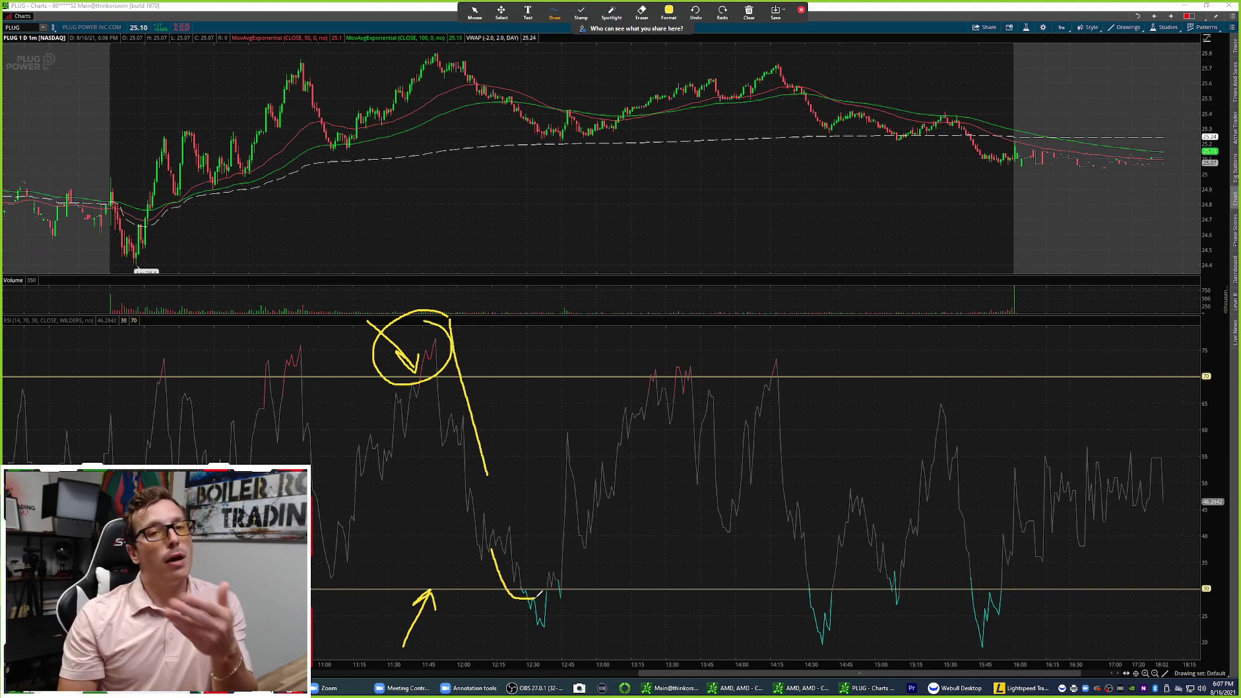
pyautogui.moveTo(572, 587)
pyautogui.mouseDown()
pyautogui.moveTo(515, 589)
pyautogui.moveTo(582, 611)
pyautogui.moveTo(577, 463)
pyautogui.mouseUp()
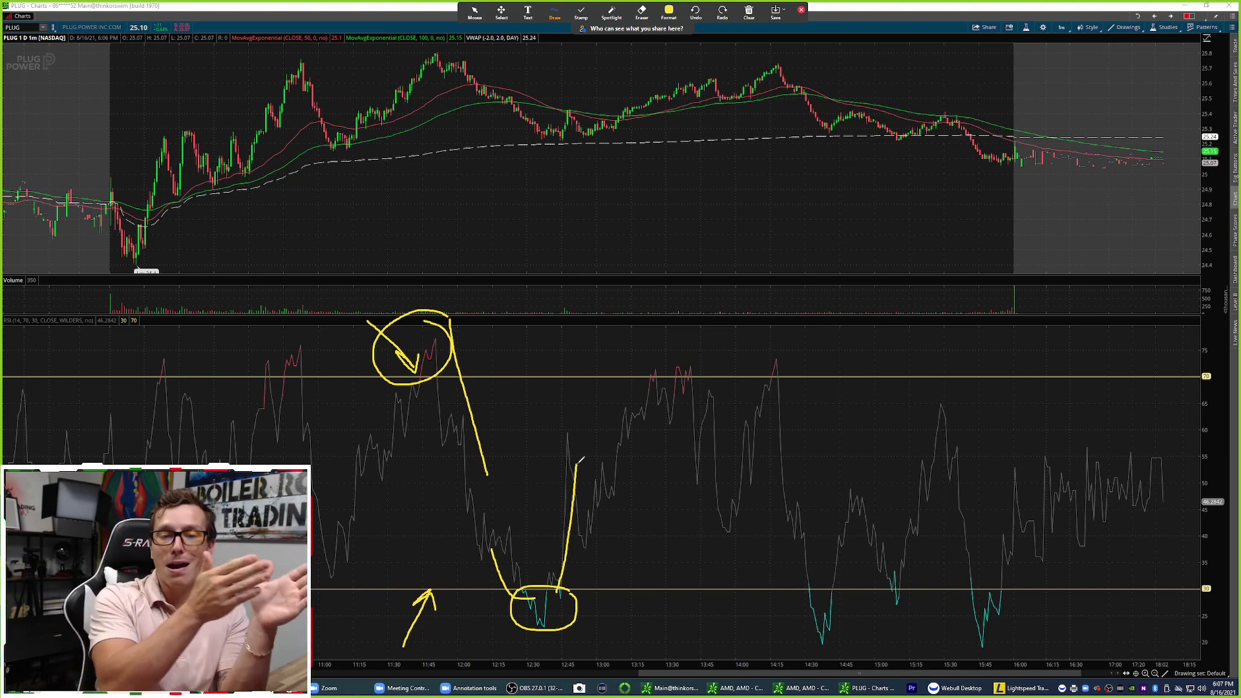
pyautogui.moveTo(438, 328); pyautogui.dragTo(468, 345)
pyautogui.moveTo(536, 589)
pyautogui.mouseDown()
pyautogui.moveTo(582, 591)
pyautogui.moveTo(550, 557)
pyautogui.mouseUp()
pyautogui.click(760, 8)
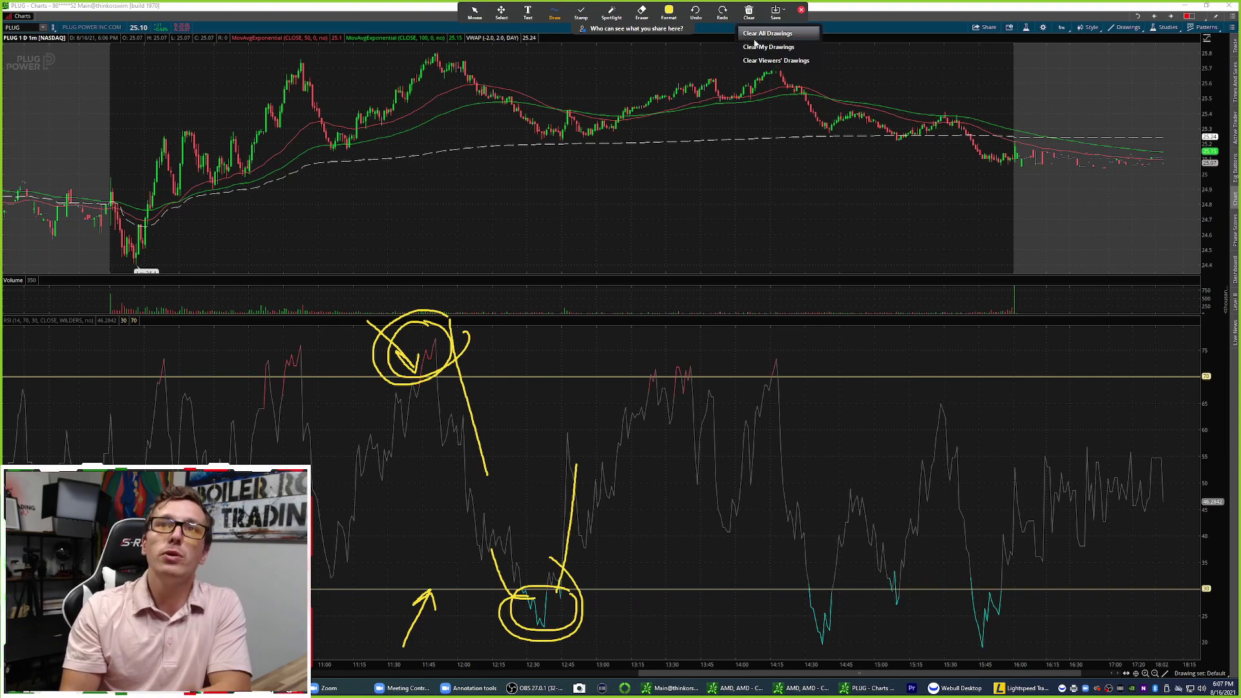
# Step: Erase the old marks, then circle the early RSI peaks above 70 through 11:45 with matching price peaks
pyautogui.click(757, 32)
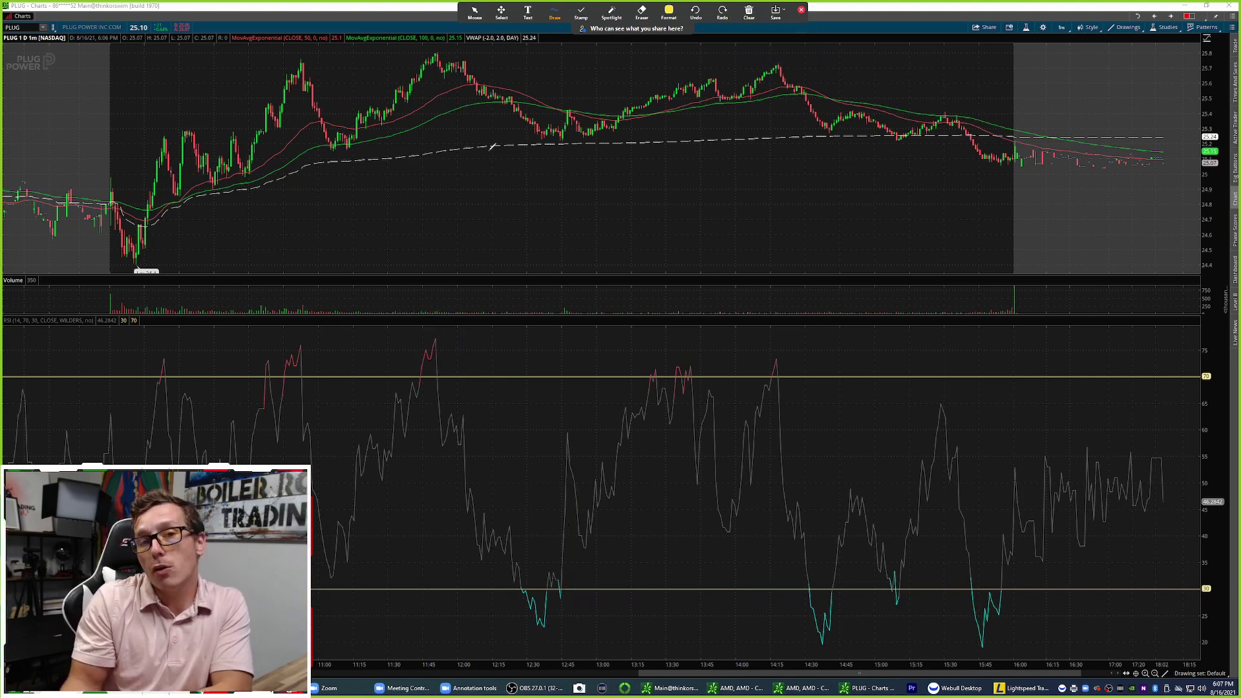
pyautogui.moveTo(169, 349)
pyautogui.mouseDown()
pyautogui.moveTo(162, 379)
pyautogui.moveTo(171, 353)
pyautogui.mouseUp()
pyautogui.moveTo(157, 136); pyautogui.dragTo(176, 201)
pyautogui.moveTo(311, 53)
pyautogui.mouseDown()
pyautogui.moveTo(287, 84)
pyautogui.moveTo(304, 48)
pyautogui.mouseUp()
pyautogui.moveTo(261, 371)
pyautogui.mouseDown()
pyautogui.moveTo(302, 348)
pyautogui.moveTo(308, 462)
pyautogui.mouseUp()
pyautogui.moveTo(456, 48)
pyautogui.mouseDown()
pyautogui.moveTo(408, 59)
pyautogui.moveTo(452, 40)
pyautogui.mouseUp()
pyautogui.moveTo(423, 310)
pyautogui.mouseDown()
pyautogui.moveTo(455, 375)
pyautogui.moveTo(424, 309)
pyautogui.mouseUp()
pyautogui.moveTo(441, 62); pyautogui.dragTo(536, 122)
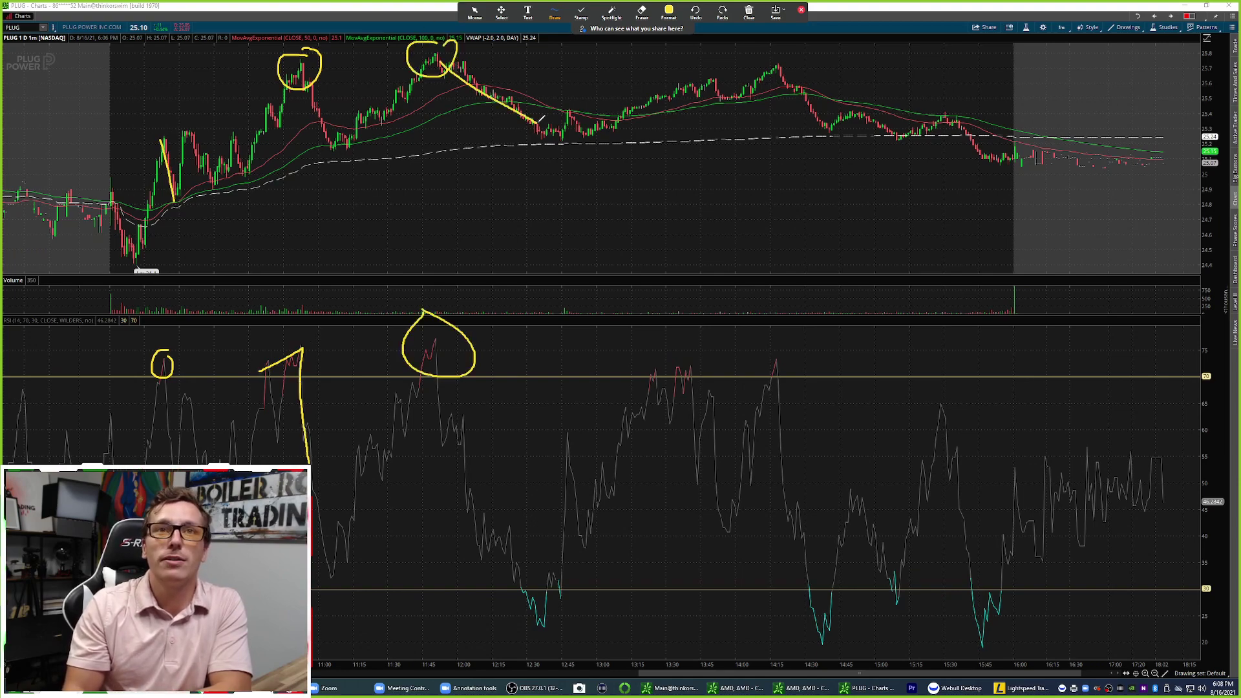
# Step: Circle the RSI dip near 12:40, peaks near 13:30 and 14:15, and lows near 14:30, 15:00 and 15:45
pyautogui.moveTo(556, 579); pyautogui.dragTo(566, 550)
pyautogui.moveTo(527, 141); pyautogui.dragTo(646, 97)
pyautogui.moveTo(684, 349)
pyautogui.mouseDown()
pyautogui.moveTo(667, 353)
pyautogui.moveTo(688, 309)
pyautogui.mouseUp()
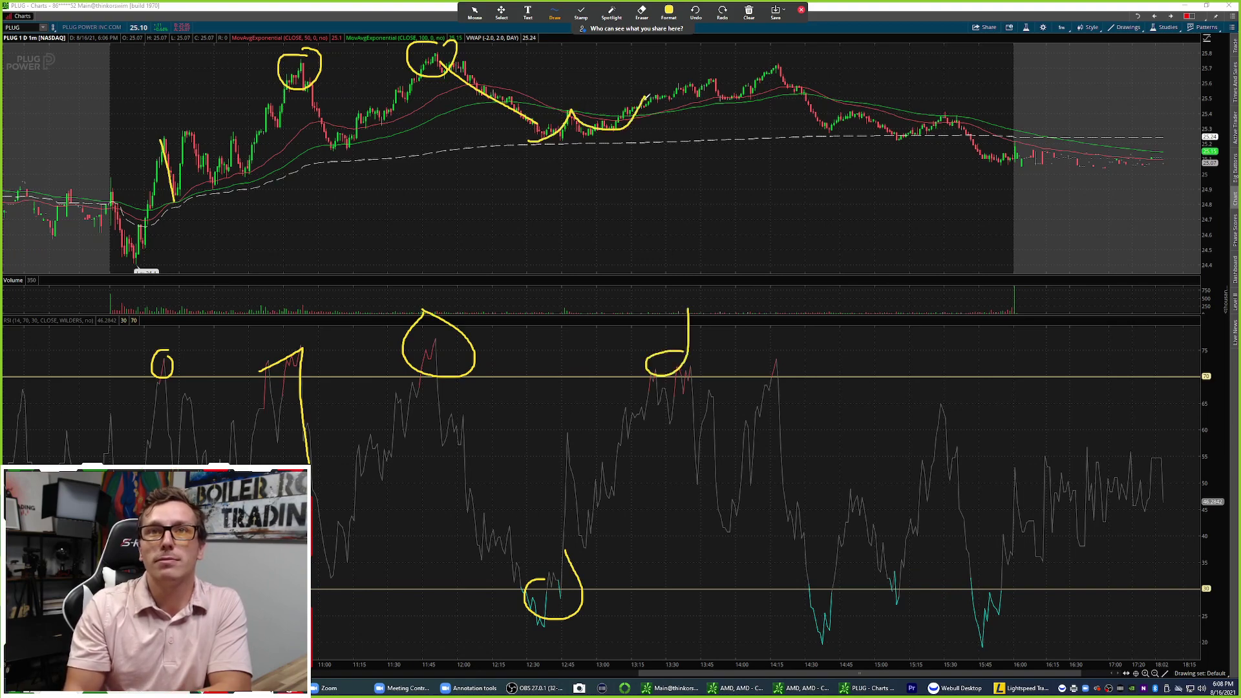
pyautogui.moveTo(643, 102); pyautogui.dragTo(714, 80)
pyautogui.moveTo(783, 355)
pyautogui.mouseDown()
pyautogui.moveTo(772, 345)
pyautogui.moveTo(780, 316)
pyautogui.mouseUp()
pyautogui.moveTo(769, 62)
pyautogui.mouseDown()
pyautogui.moveTo(782, 62)
pyautogui.moveTo(814, 129)
pyautogui.mouseUp()
pyautogui.moveTo(829, 573)
pyautogui.mouseDown()
pyautogui.moveTo(853, 633)
pyautogui.moveTo(843, 601)
pyautogui.mouseUp()
pyautogui.moveTo(900, 557)
pyautogui.mouseDown()
pyautogui.moveTo(891, 607)
pyautogui.moveTo(911, 595)
pyautogui.mouseUp()
pyautogui.moveTo(1011, 575)
pyautogui.mouseDown()
pyautogui.moveTo(976, 591)
pyautogui.moveTo(1032, 604)
pyautogui.mouseUp()
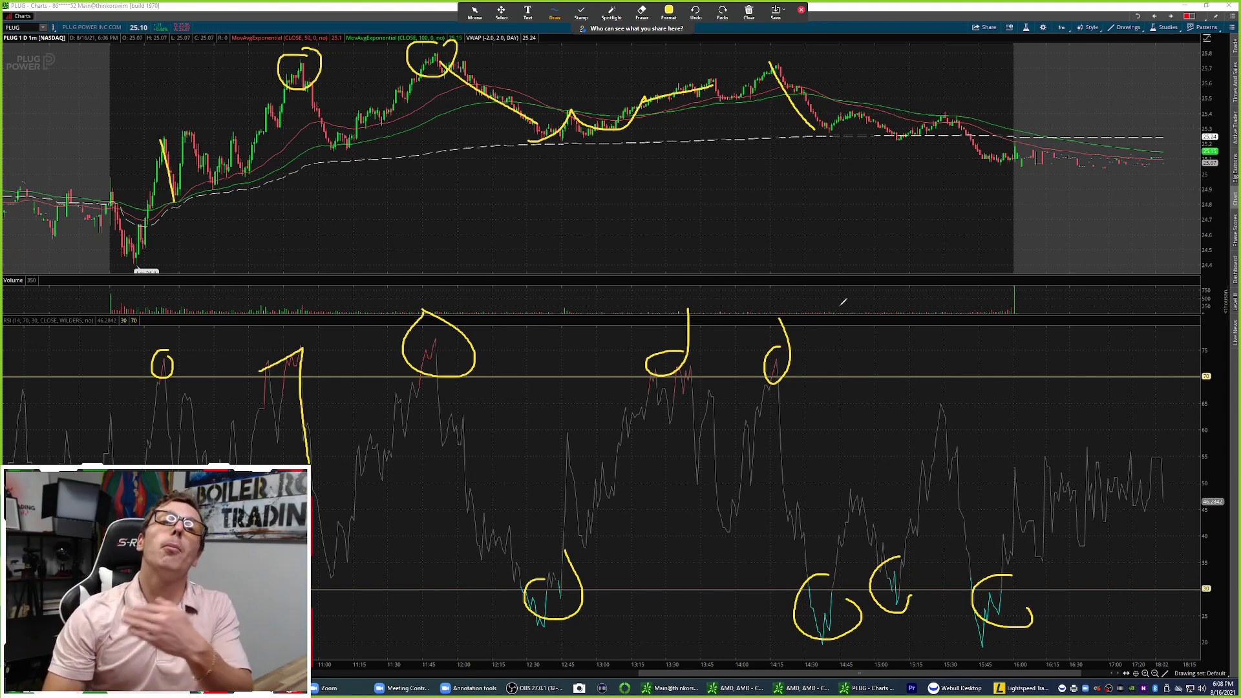
# Step: Circle the early RSI peak and price spike, trace the following climb, then erase every yellow drawing
pyautogui.click(748, 12)
pyautogui.click(765, 32)
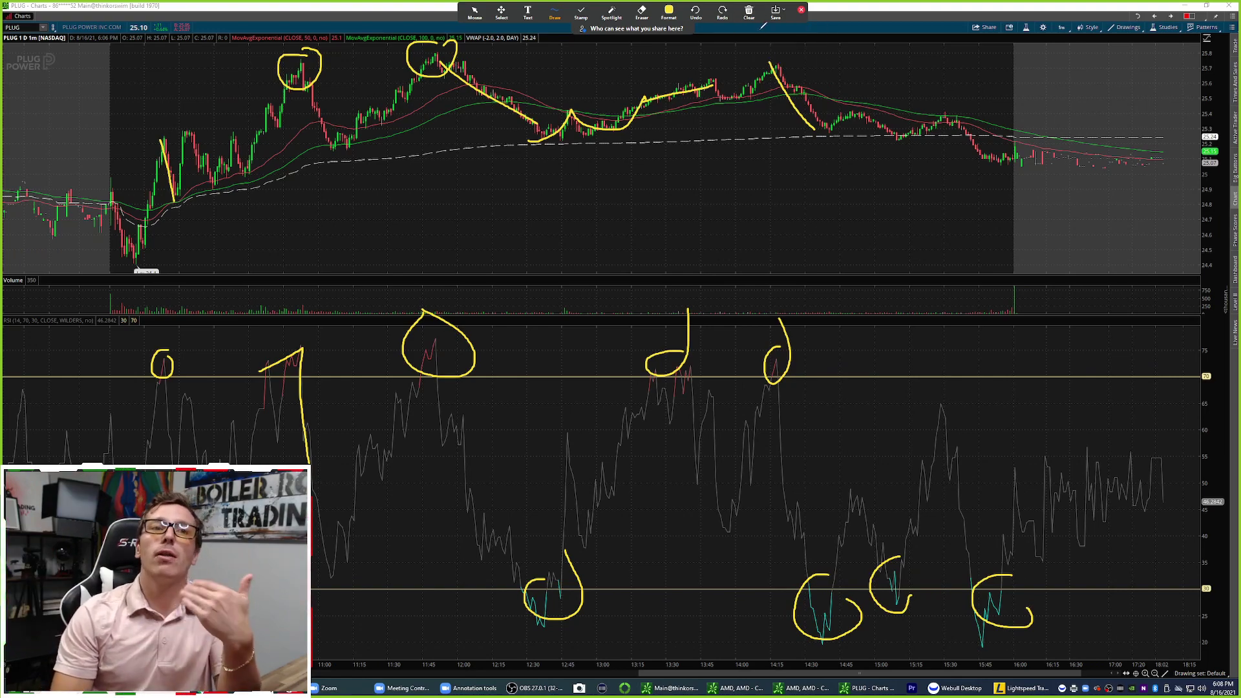
pyautogui.moveTo(171, 359)
pyautogui.mouseDown()
pyautogui.moveTo(137, 357)
pyautogui.moveTo(186, 354)
pyautogui.moveTo(169, 347)
pyautogui.mouseUp()
pyautogui.moveTo(163, 131)
pyautogui.mouseDown()
pyautogui.moveTo(152, 149)
pyautogui.moveTo(167, 129)
pyautogui.mouseUp()
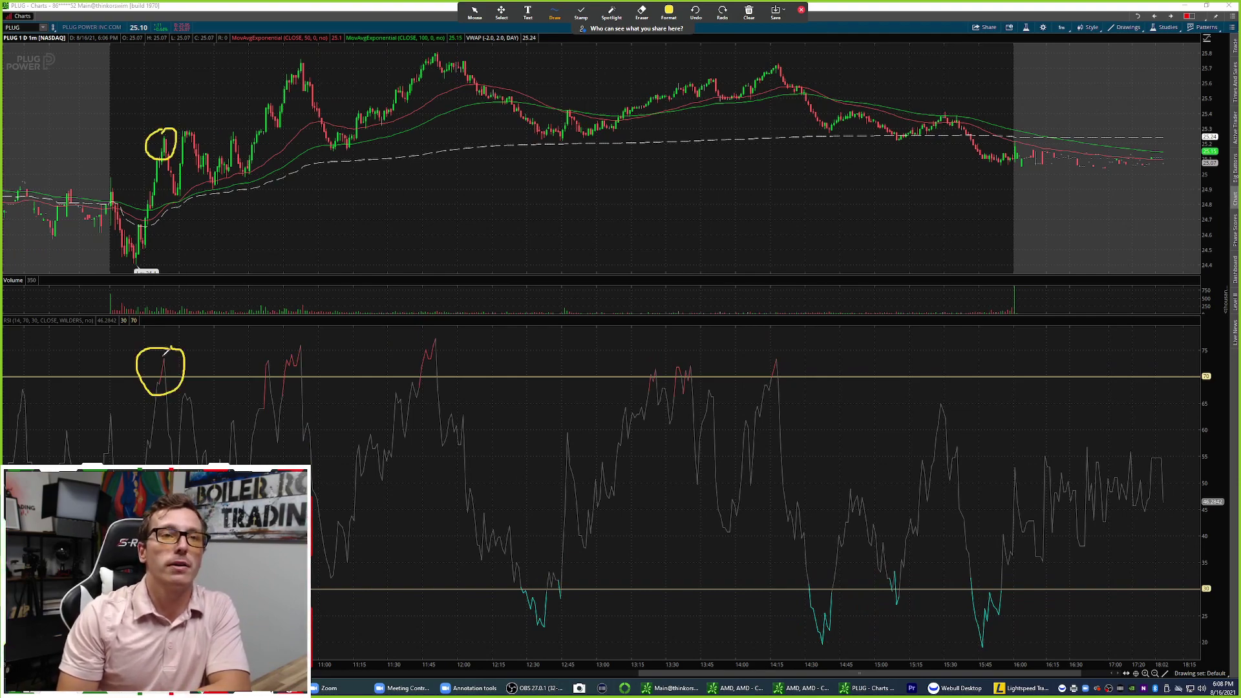
pyautogui.moveTo(160, 150); pyautogui.dragTo(330, 38)
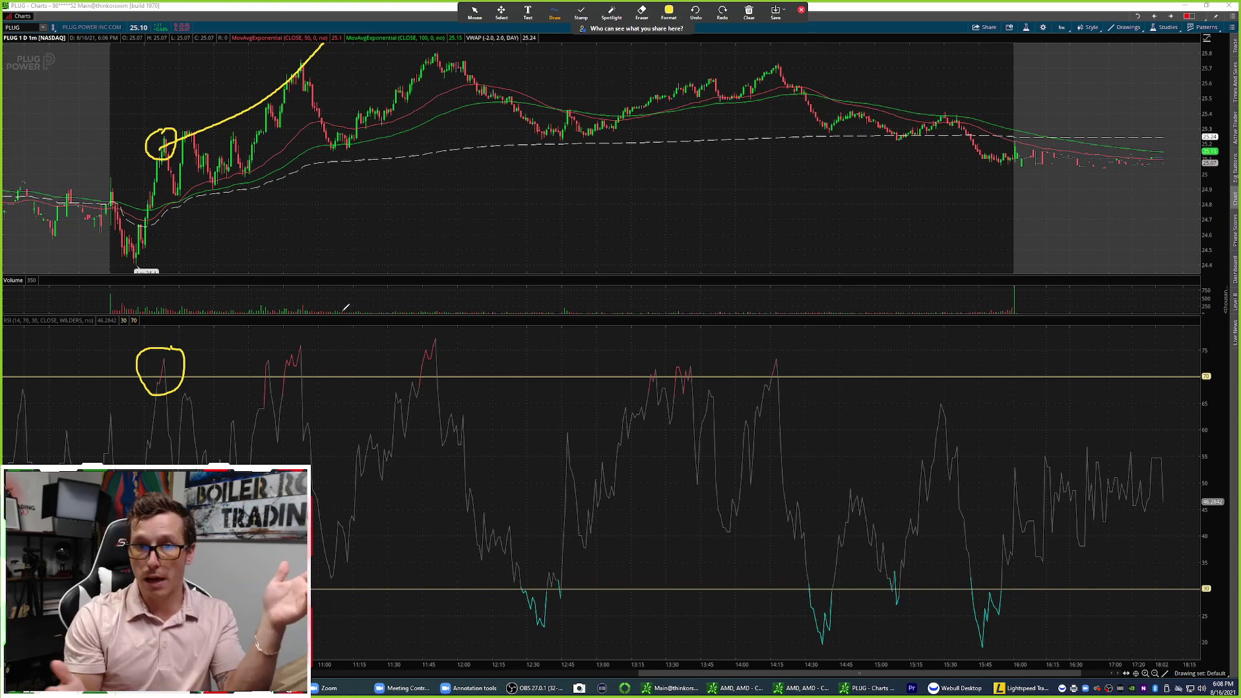
pyautogui.click(747, 11)
pyautogui.click(767, 33)
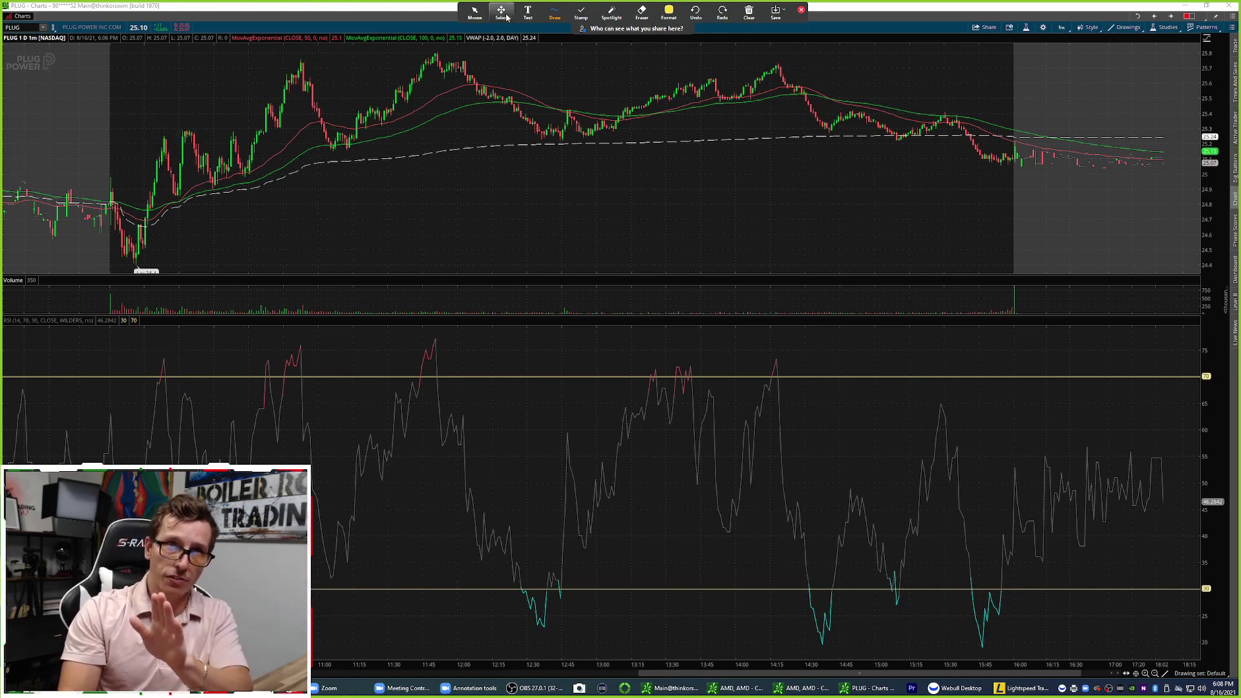
# Step: Switch the chart symbol to TSLA
pyautogui.click(474, 11)
pyautogui.click(20, 27)
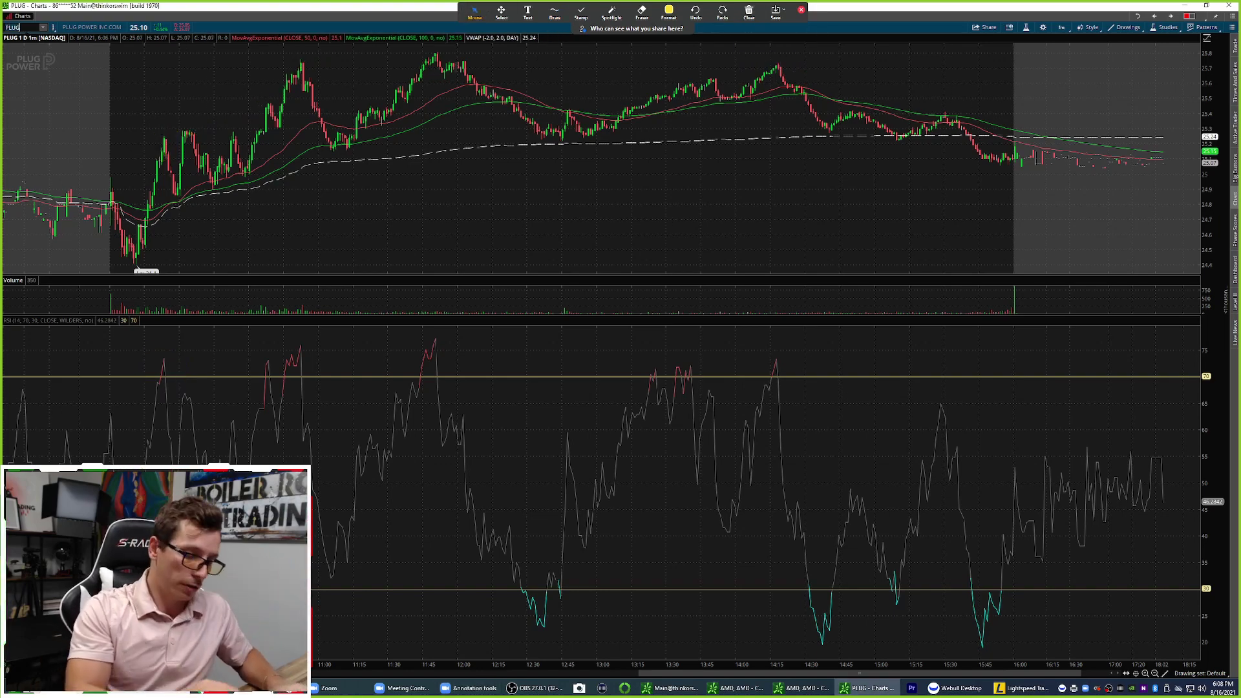
pyautogui.write('TSLA')
pyautogui.press('Return')
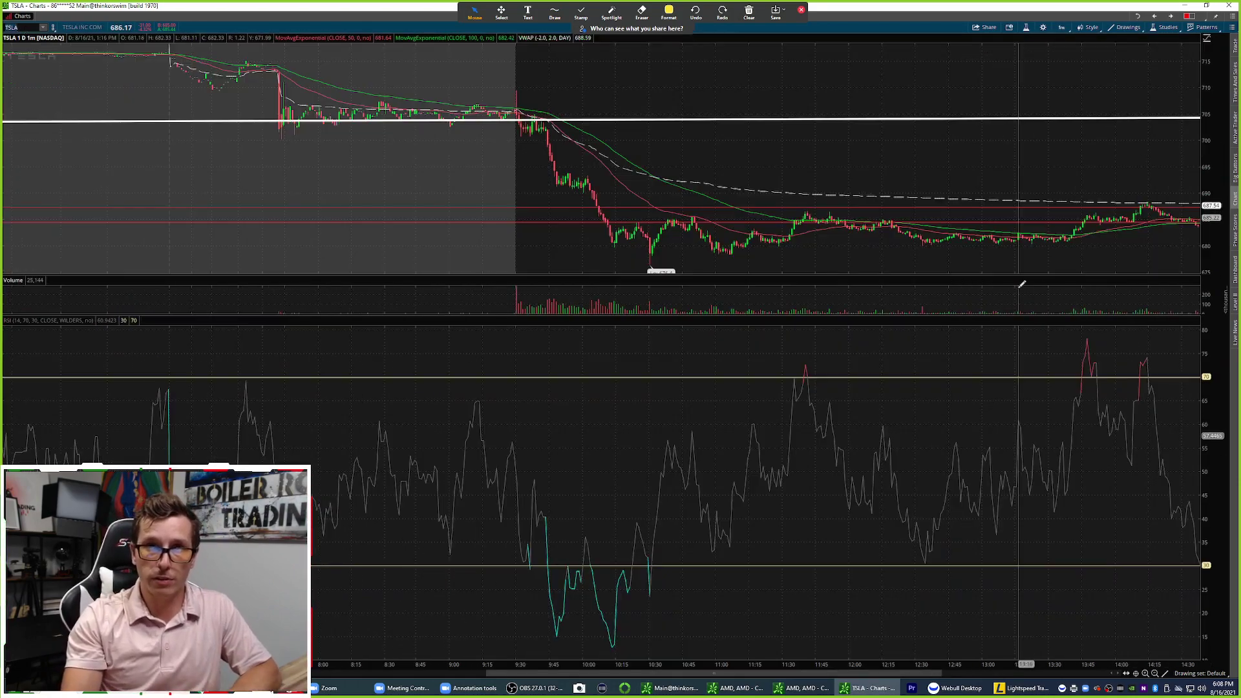
# Step: Circle the TSLA RSI dip below 30 near 9:45 and trace the price drop near 9:50
pyautogui.click(554, 11)
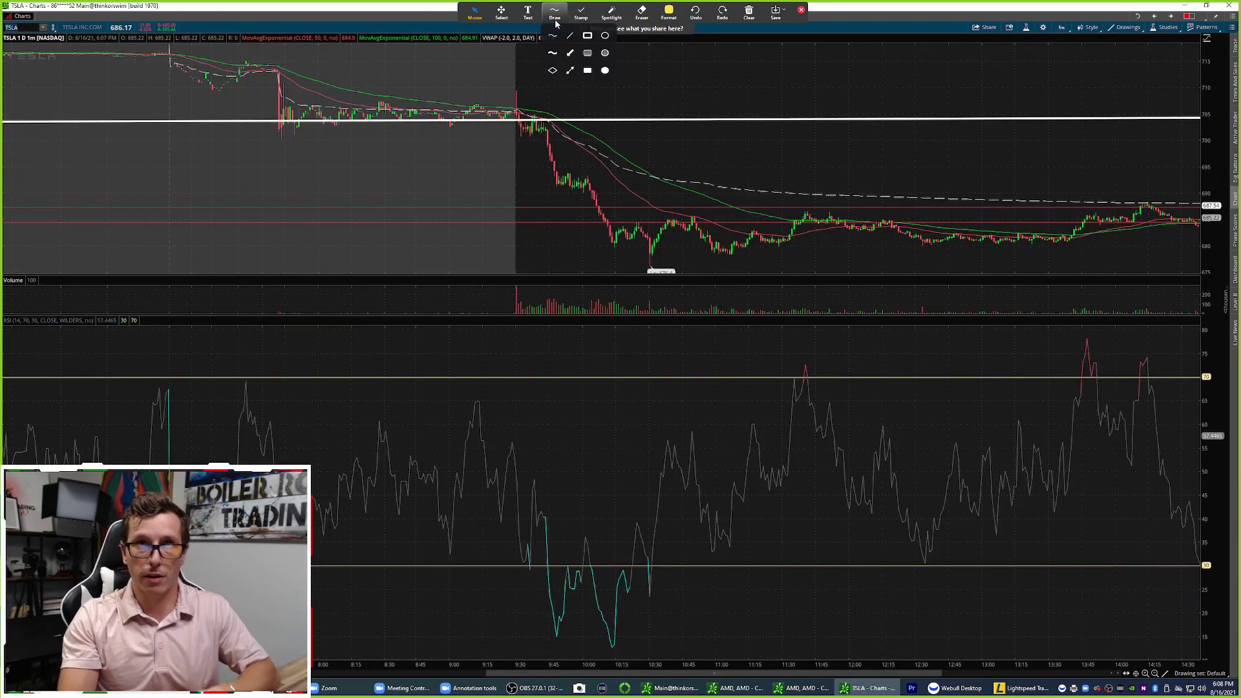
pyautogui.click(552, 43)
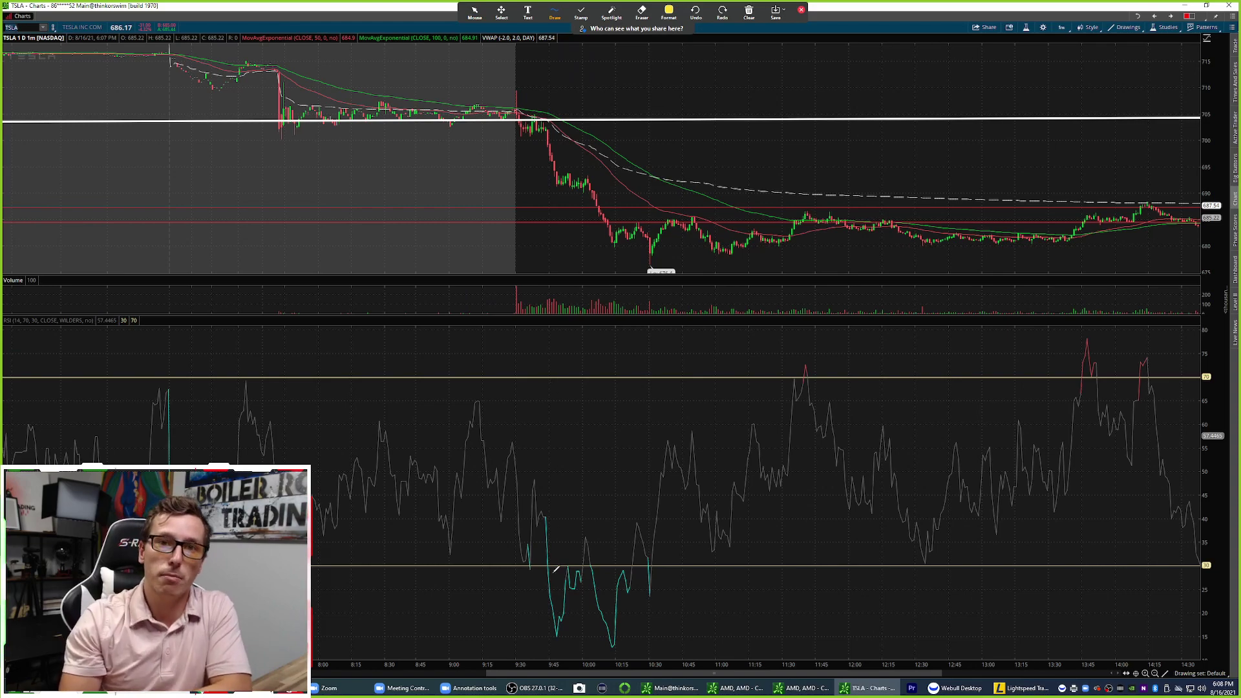
pyautogui.moveTo(537, 574)
pyautogui.mouseDown()
pyautogui.moveTo(554, 565)
pyautogui.moveTo(583, 617)
pyautogui.moveTo(568, 576)
pyautogui.mouseUp()
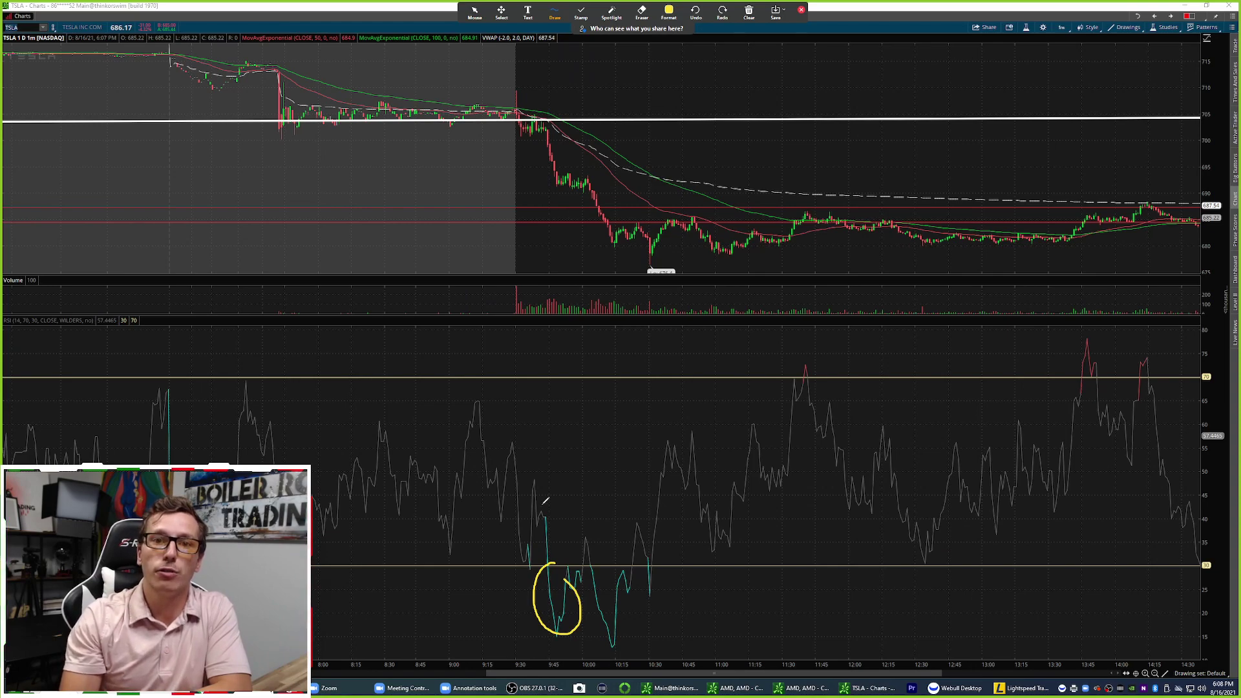
pyautogui.moveTo(538, 610)
pyautogui.mouseDown()
pyautogui.moveTo(549, 625)
pyautogui.moveTo(569, 609)
pyautogui.mouseUp()
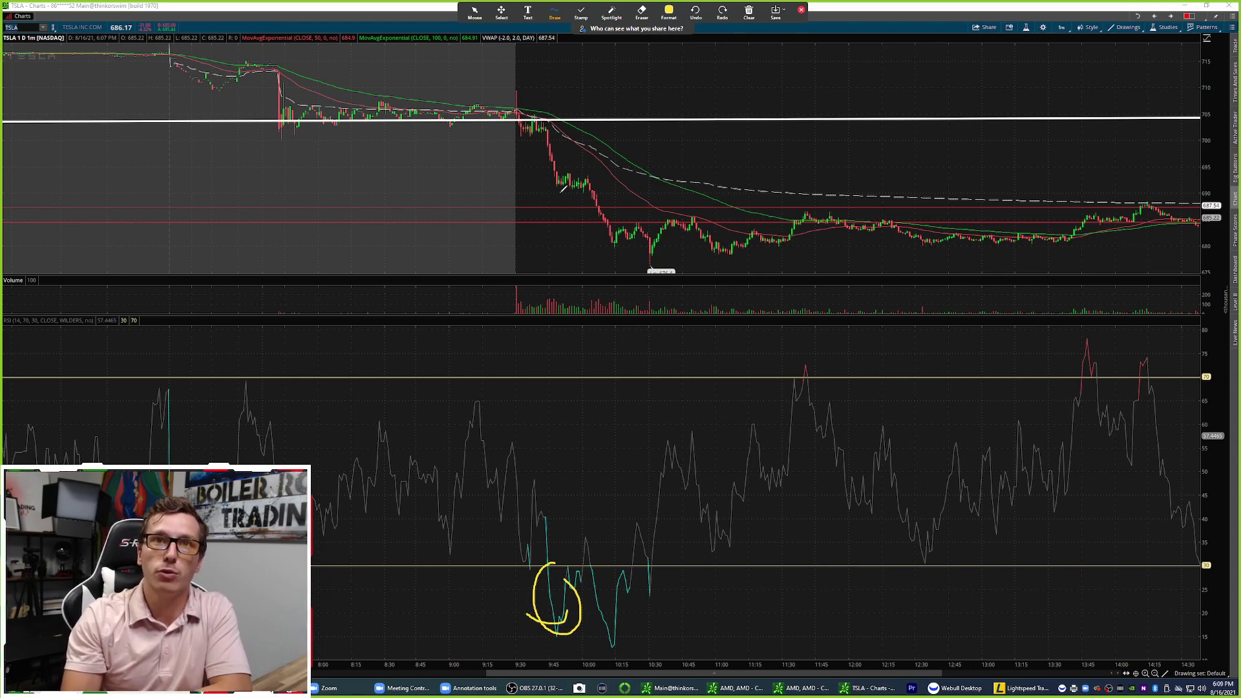
pyautogui.moveTo(536, 181)
pyautogui.mouseDown()
pyautogui.moveTo(585, 176)
pyautogui.moveTo(618, 245)
pyautogui.mouseUp()
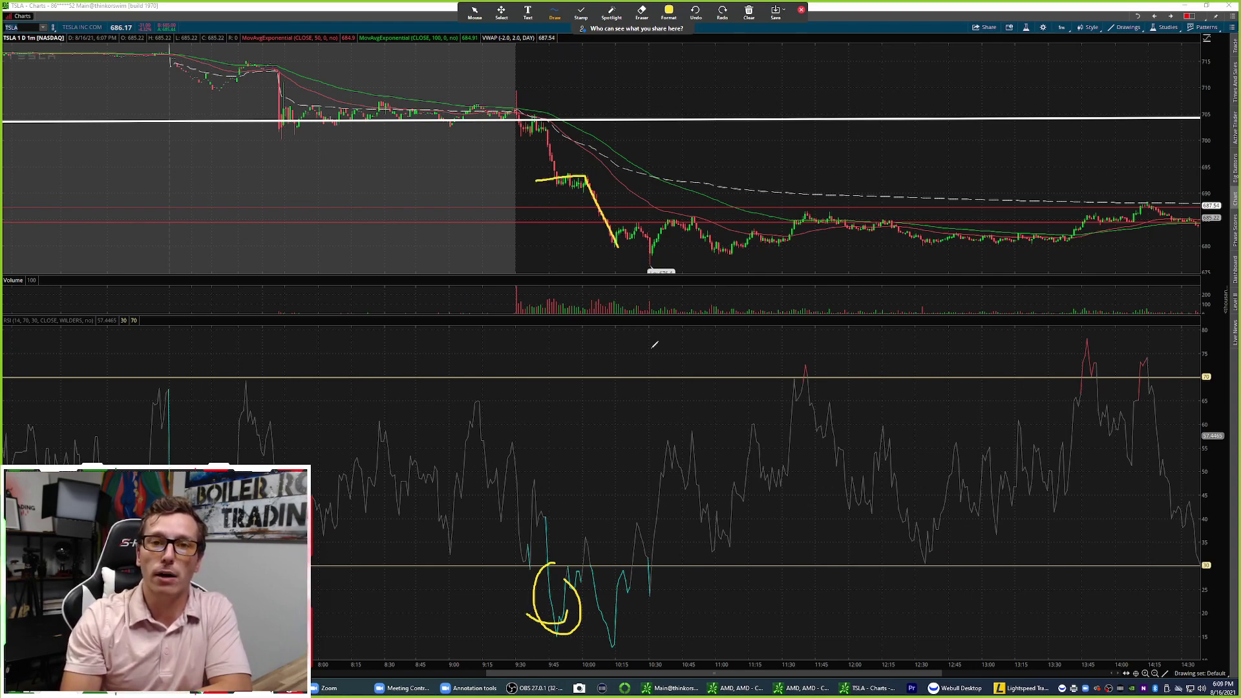
pyautogui.moveTo(527, 174); pyautogui.dragTo(585, 178)
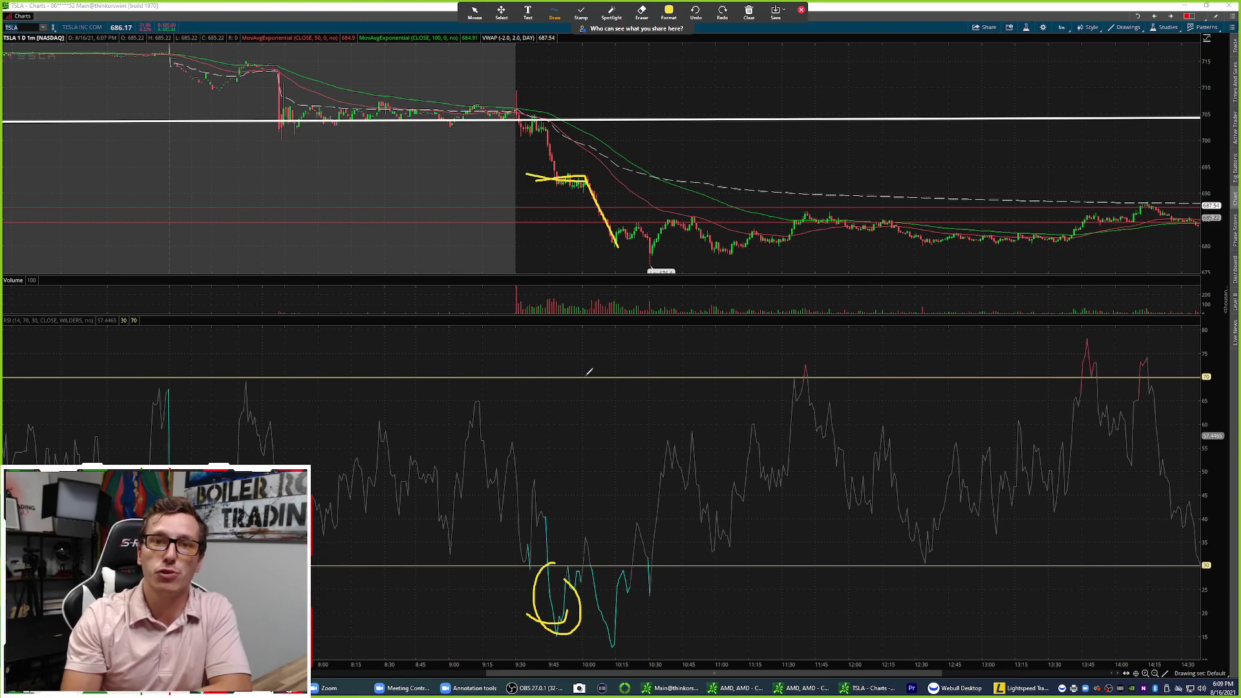
pyautogui.moveTo(572, 557)
pyautogui.mouseDown()
pyautogui.moveTo(559, 555)
pyautogui.moveTo(565, 569)
pyautogui.mouseUp()
pyautogui.moveTo(585, 178); pyautogui.dragTo(636, 265)
# Step: Erase those marks and trace a yellow W over the RSI double dip
pyautogui.click(749, 11)
pyautogui.click(760, 34)
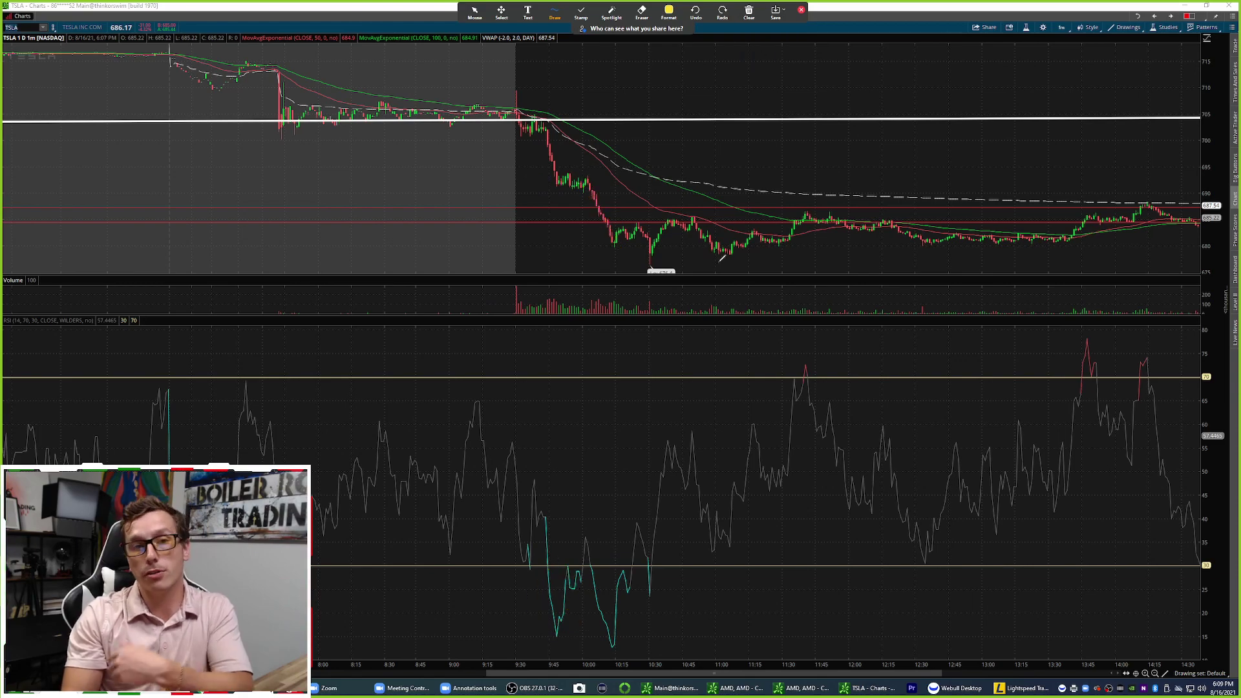
pyautogui.moveTo(528, 503)
pyautogui.mouseDown()
pyautogui.moveTo(558, 622)
pyautogui.moveTo(573, 599)
pyautogui.moveTo(614, 641)
pyautogui.mouseUp()
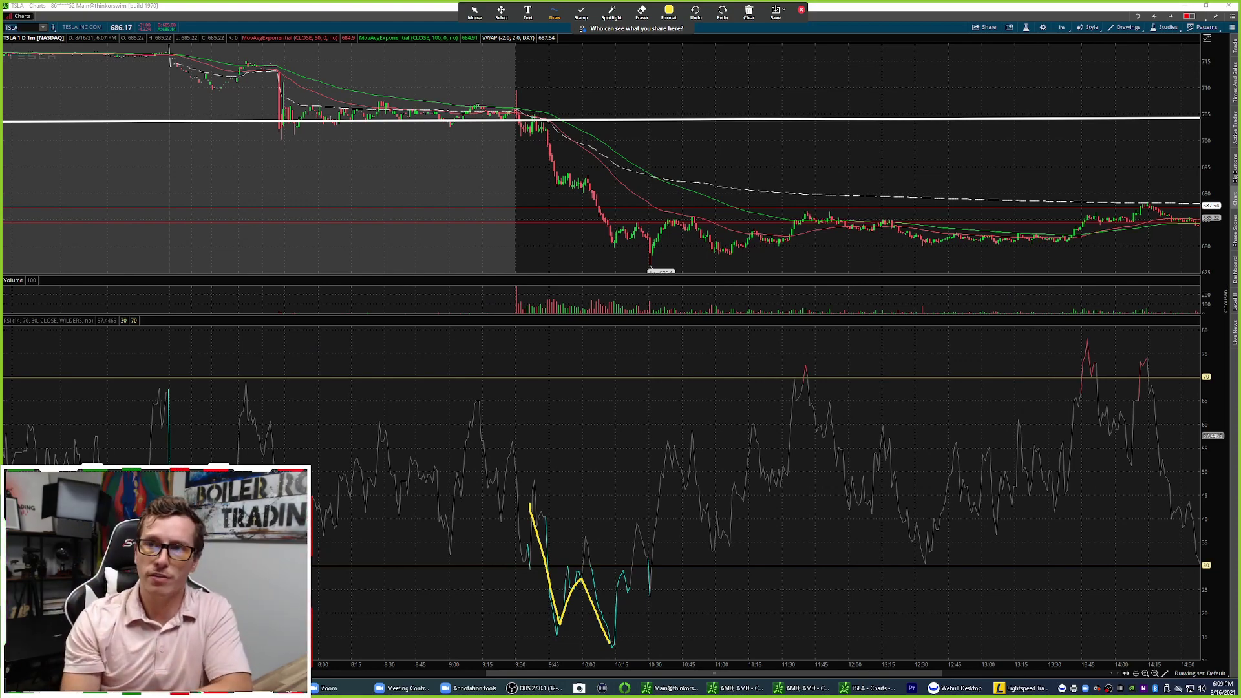
# Step: Circle the RSI 70 and 30 labels and values beyond them, and underline the W's lows near 15
pyautogui.moveTo(1215, 554); pyautogui.dragTo(1219, 557)
pyautogui.moveTo(1215, 359)
pyautogui.mouseDown()
pyautogui.moveTo(1218, 371)
pyautogui.moveTo(1196, 382)
pyautogui.mouseUp()
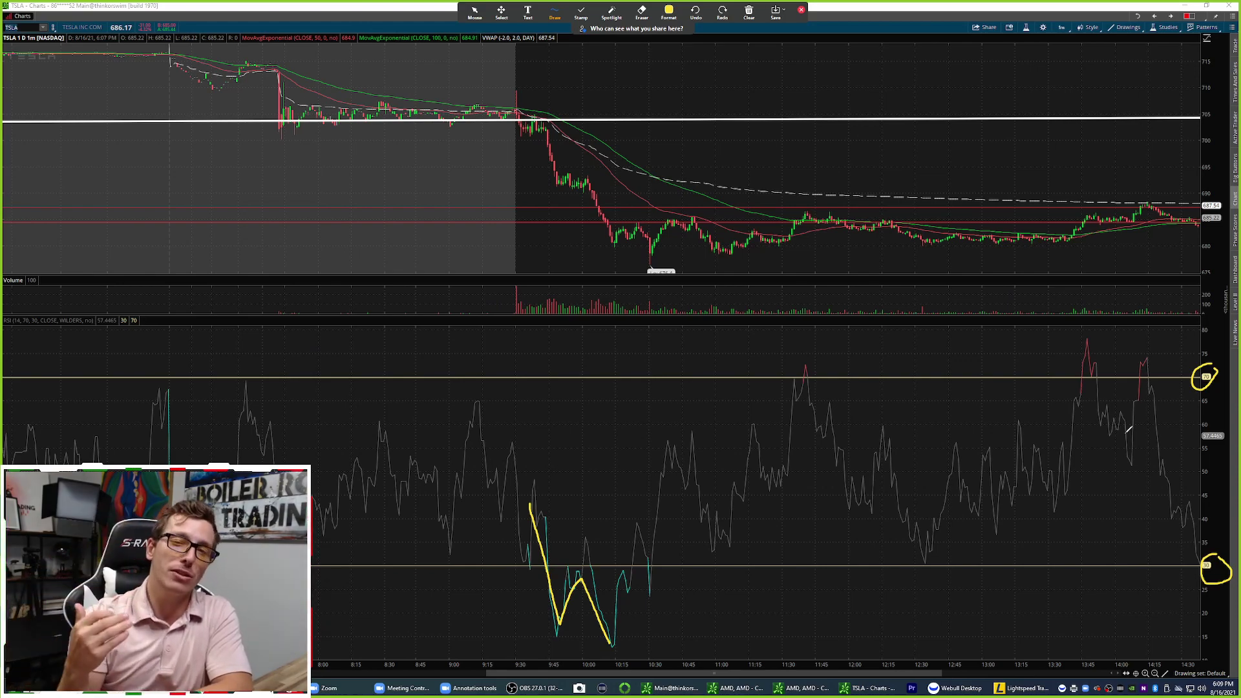
pyautogui.moveTo(1208, 317)
pyautogui.mouseDown()
pyautogui.moveTo(1194, 324)
pyautogui.moveTo(1223, 314)
pyautogui.moveTo(1203, 341)
pyautogui.mouseUp()
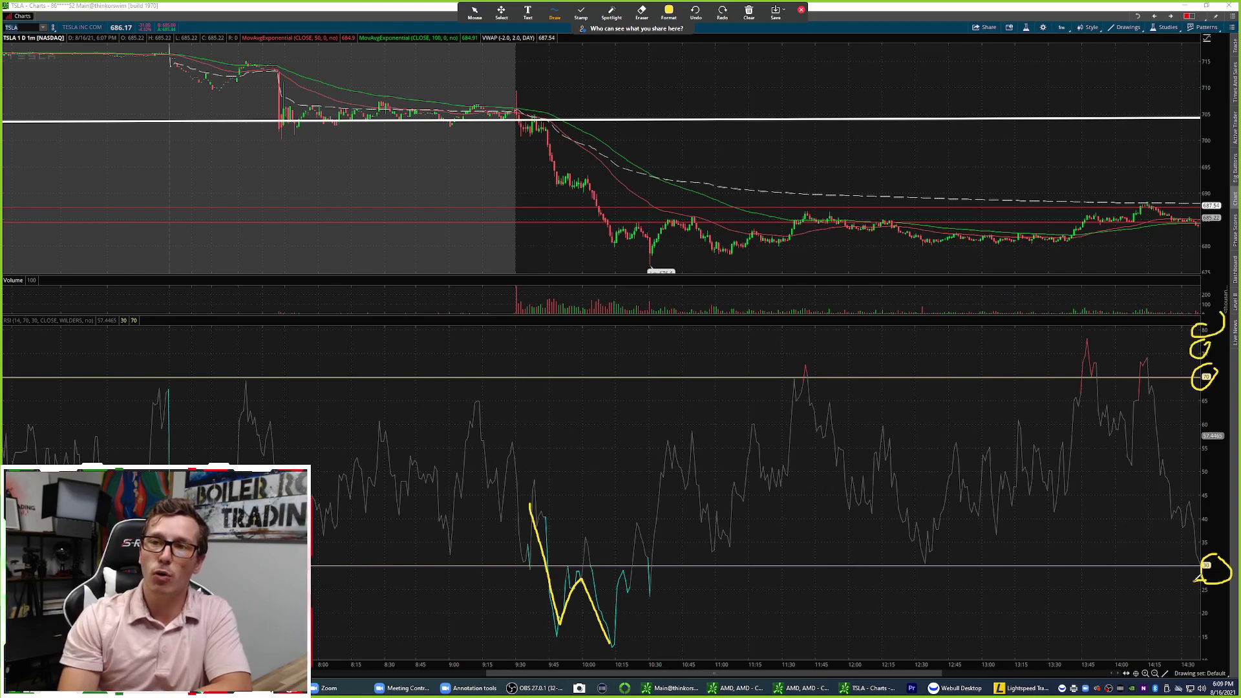
pyautogui.moveTo(1214, 597)
pyautogui.mouseDown()
pyautogui.moveTo(1224, 575)
pyautogui.moveTo(1212, 601)
pyautogui.mouseUp()
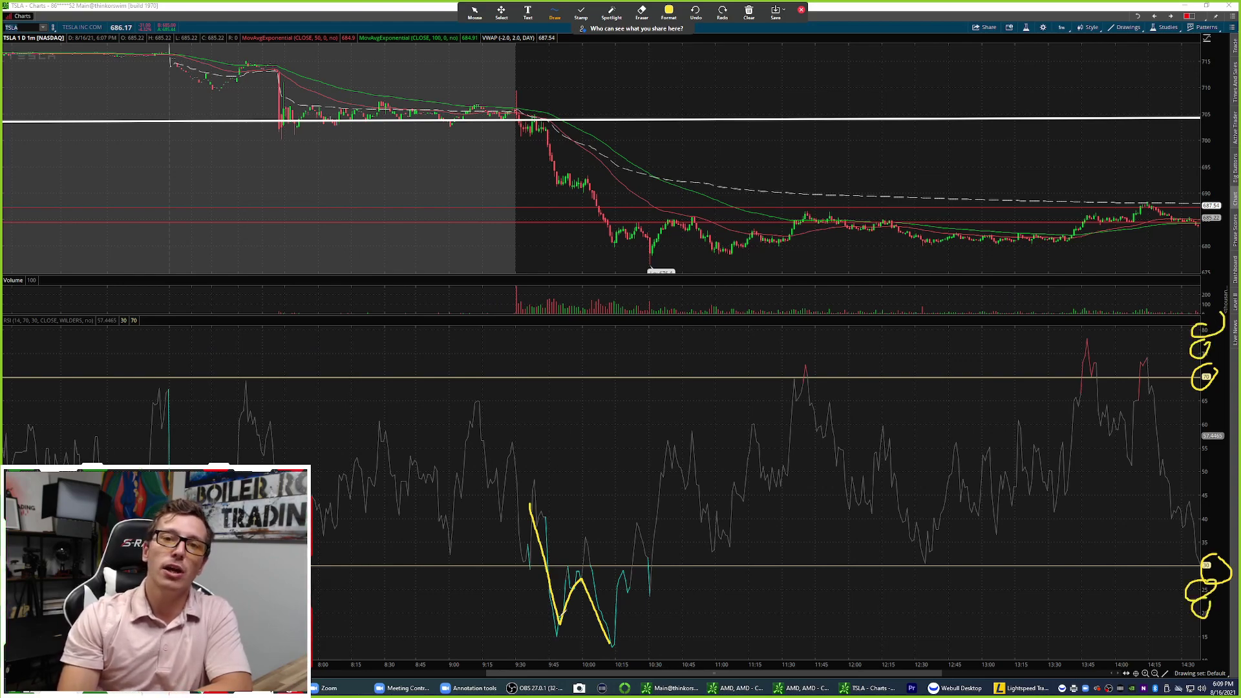
pyautogui.moveTo(499, 628); pyautogui.dragTo(660, 638)
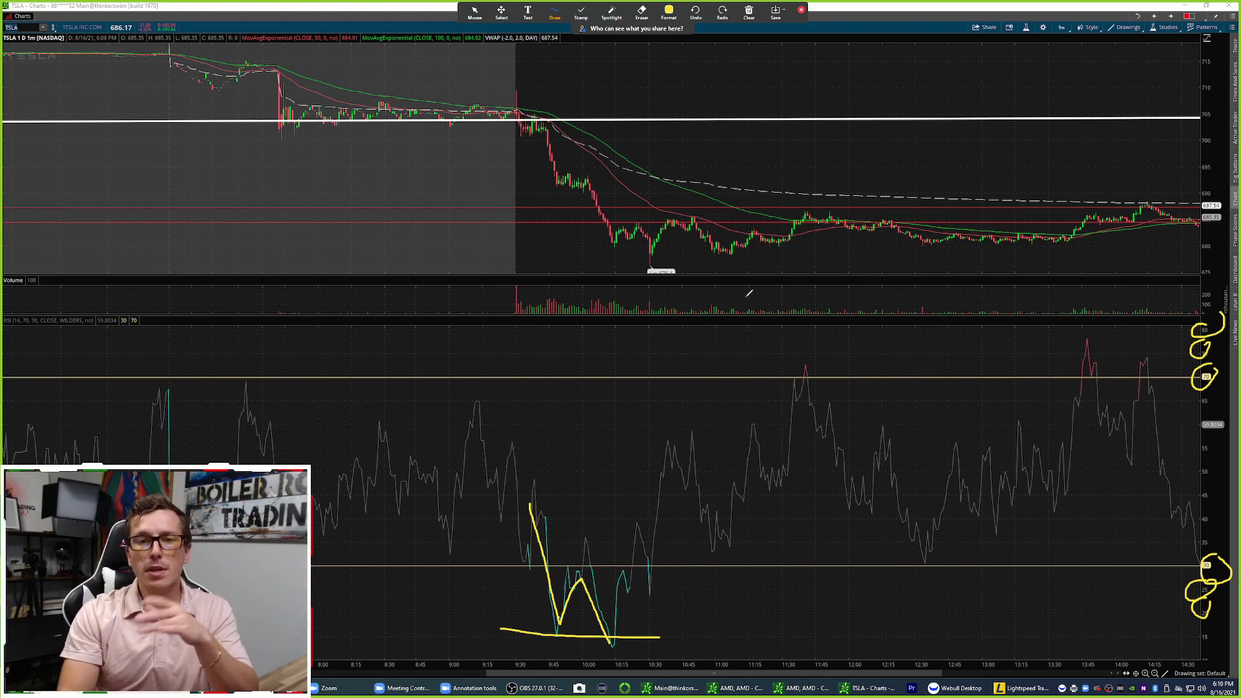
pyautogui.click(749, 12)
pyautogui.click(756, 31)
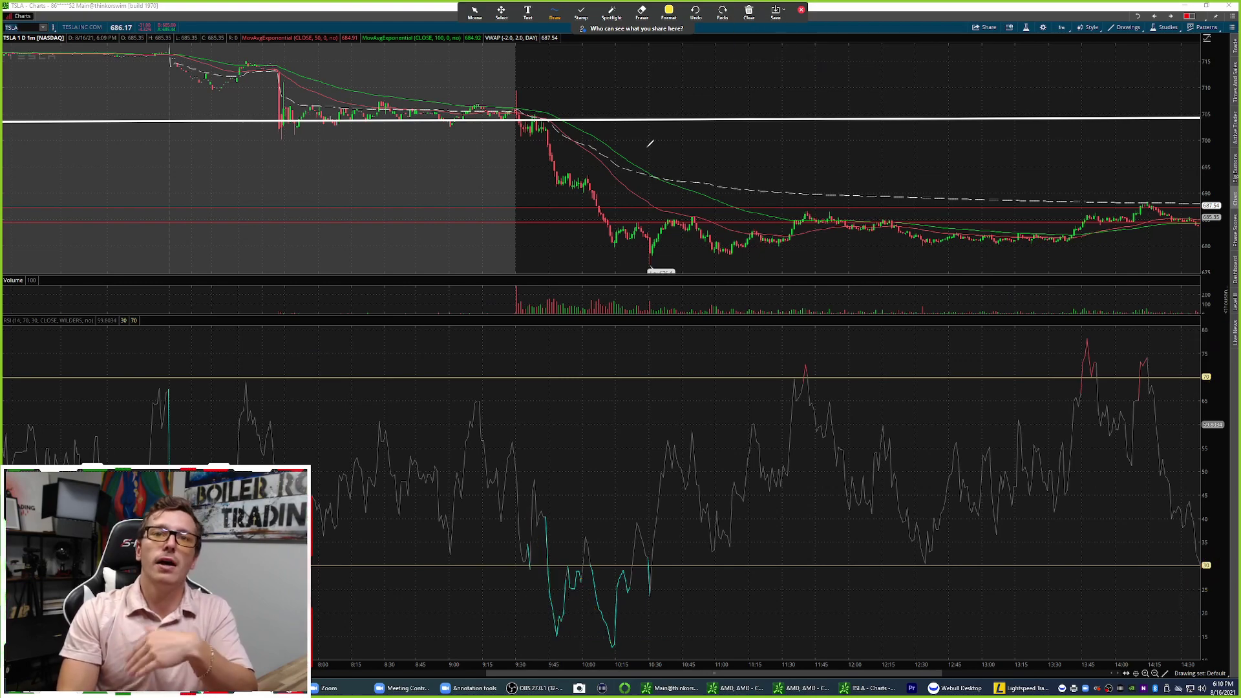
pyautogui.click(475, 11)
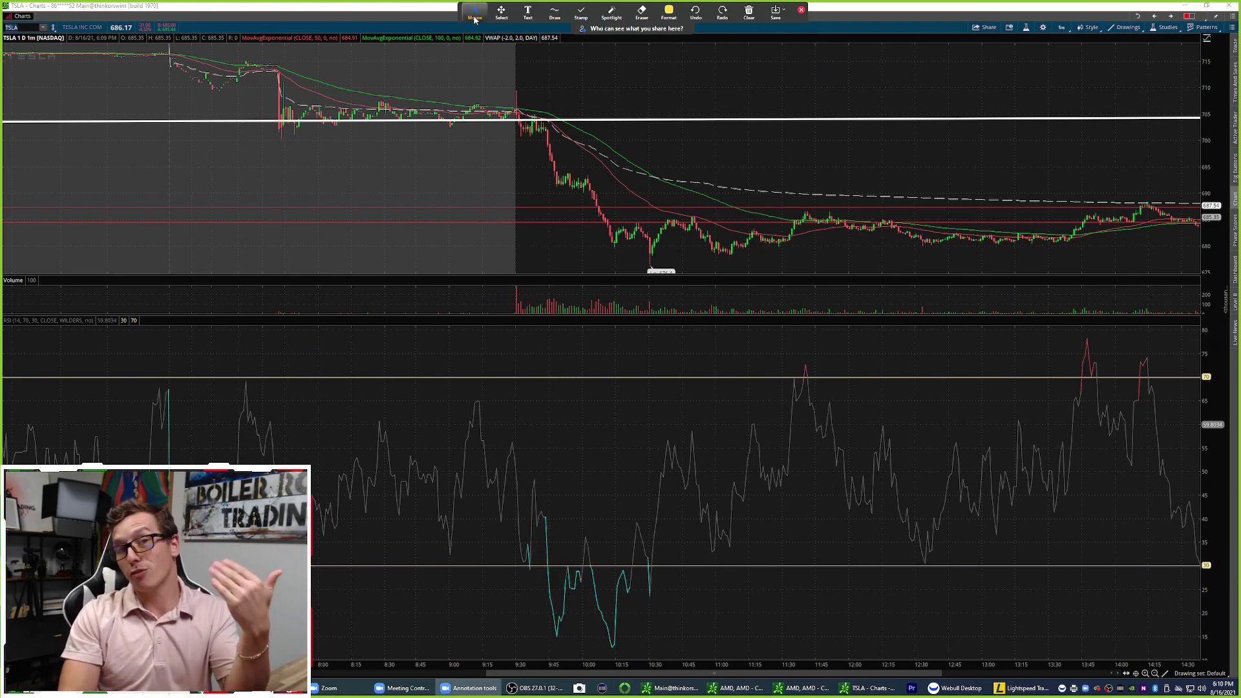
pyautogui.click(18, 27)
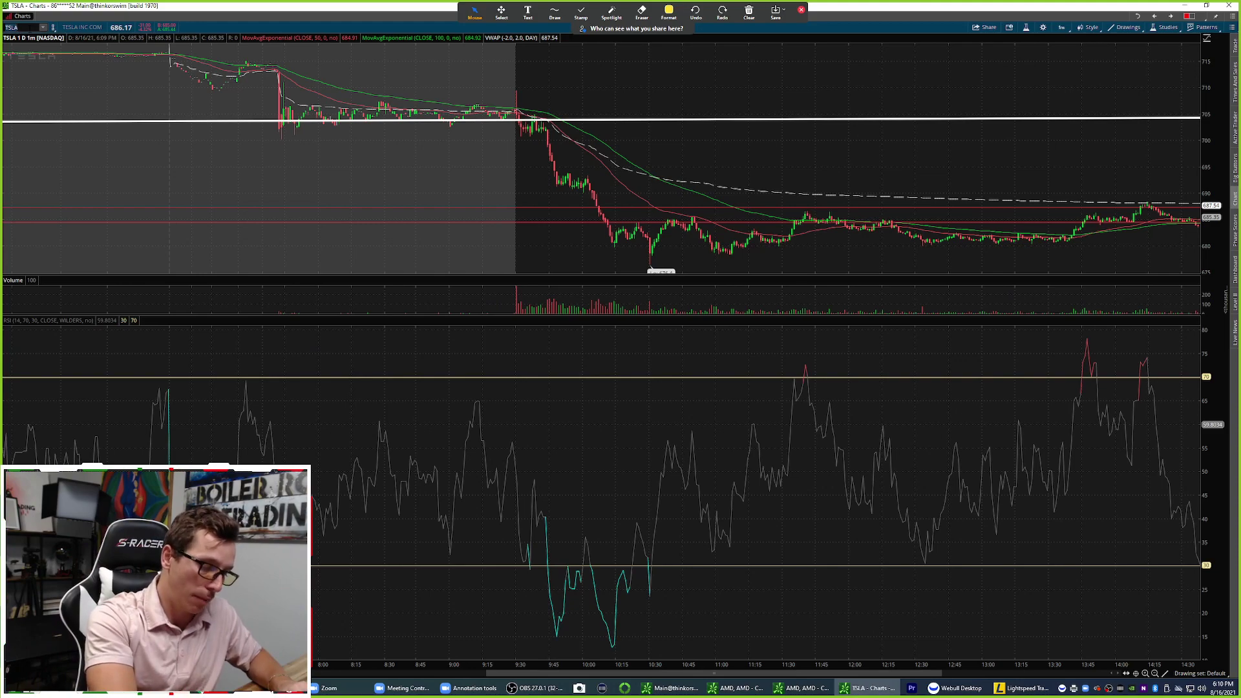
pyautogui.write('AMD')
# Step: Load AMD, zoom into Monday's session, and link the first price low to its RSI low
pyautogui.press('Return')
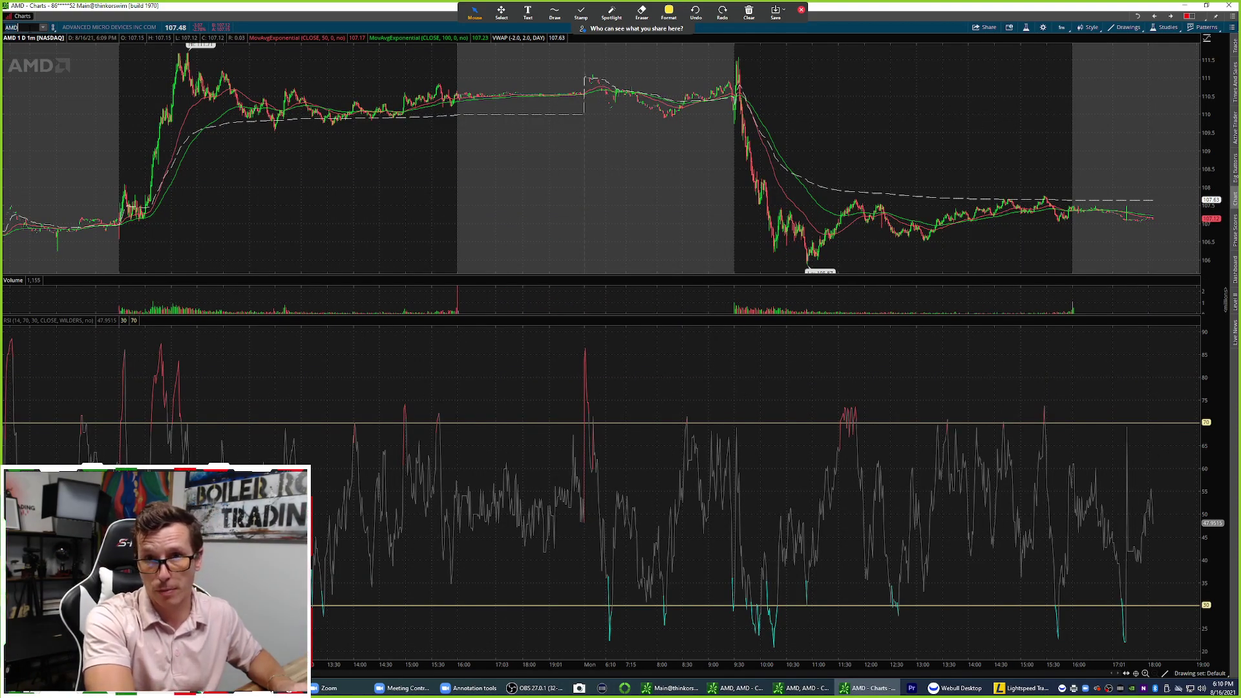
pyautogui.moveTo(583, 361); pyautogui.dragTo(1107, 407)
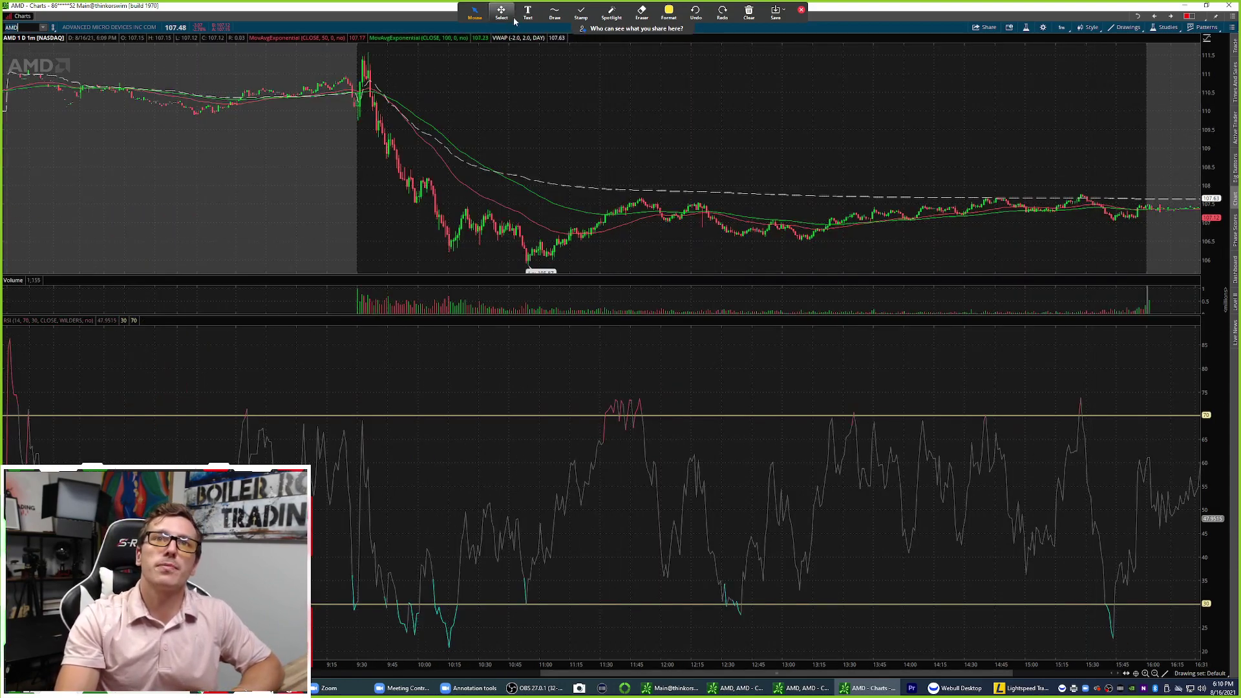
pyautogui.click(555, 12)
pyautogui.click(551, 37)
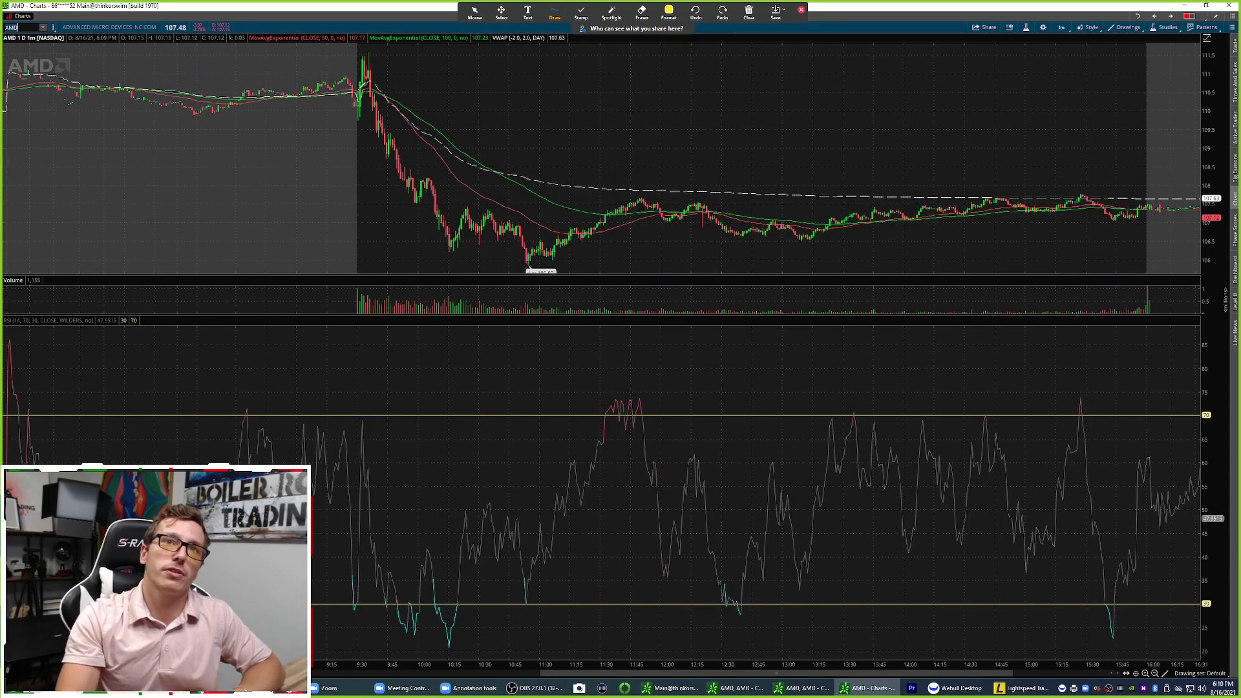
pyautogui.moveTo(316, 76)
pyautogui.mouseDown()
pyautogui.moveTo(349, 90)
pyautogui.moveTo(420, 175)
pyautogui.moveTo(445, 258)
pyautogui.moveTo(468, 210)
pyautogui.mouseUp()
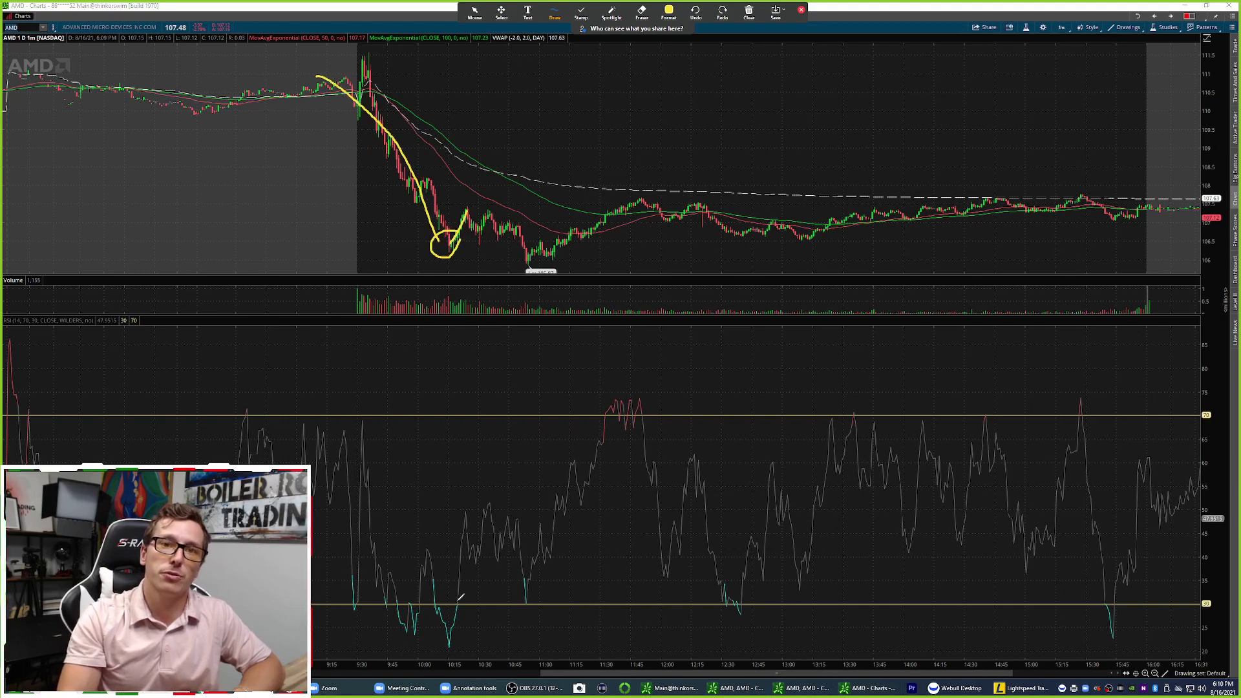
pyautogui.moveTo(449, 262)
pyautogui.mouseDown()
pyautogui.moveTo(434, 639)
pyautogui.moveTo(462, 601)
pyautogui.mouseUp()
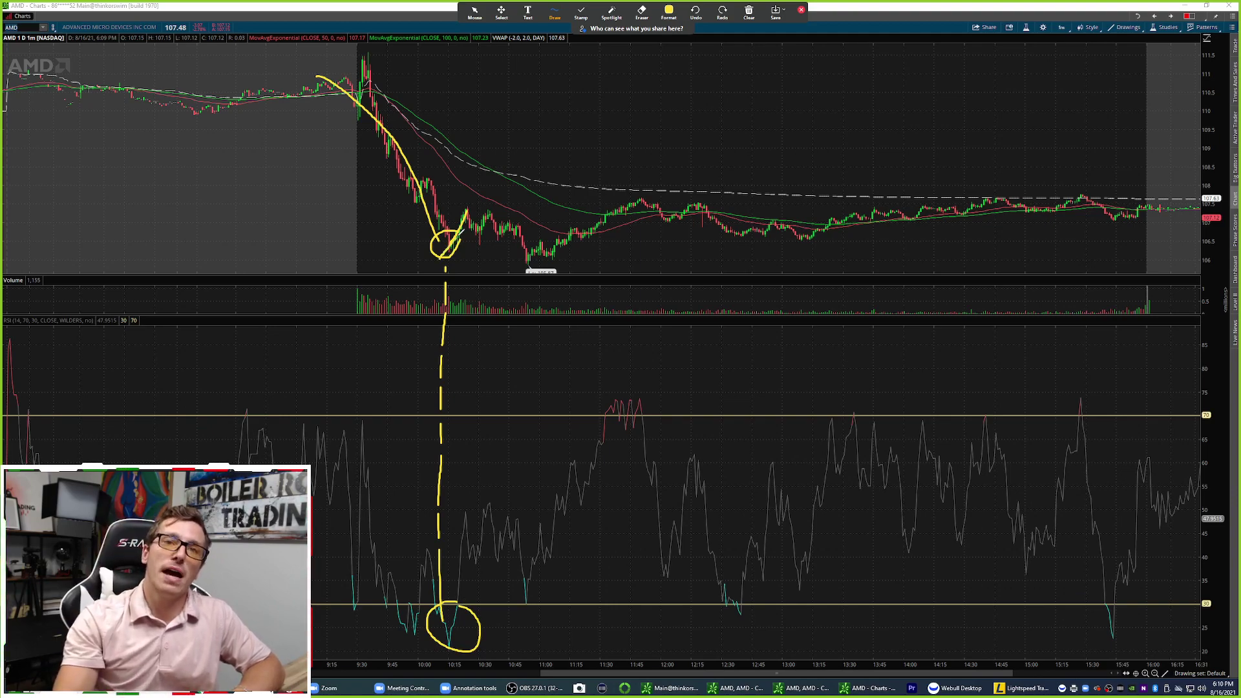
# Step: Connect the two price lows and the two rising RSI lows, then erase the divergence sketch
pyautogui.moveTo(460, 232)
pyautogui.mouseDown()
pyautogui.moveTo(499, 208)
pyautogui.moveTo(527, 234)
pyautogui.mouseUp()
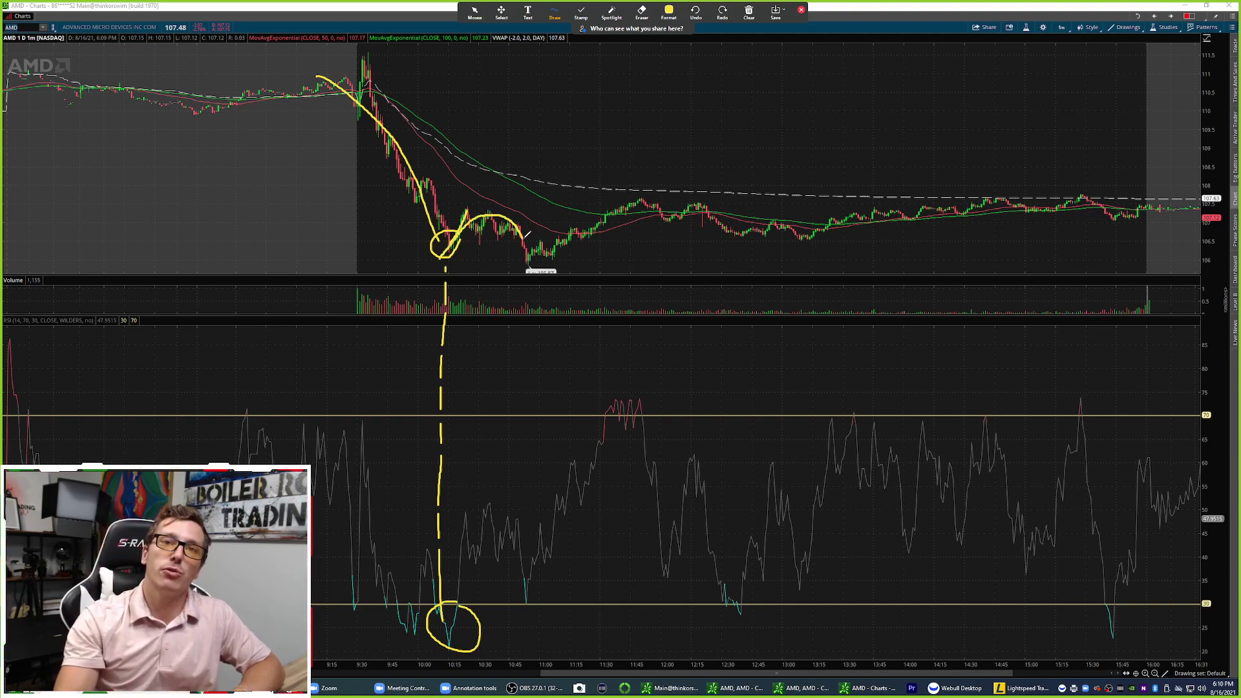
pyautogui.moveTo(433, 248)
pyautogui.mouseDown()
pyautogui.moveTo(530, 245)
pyautogui.moveTo(530, 258)
pyautogui.mouseUp()
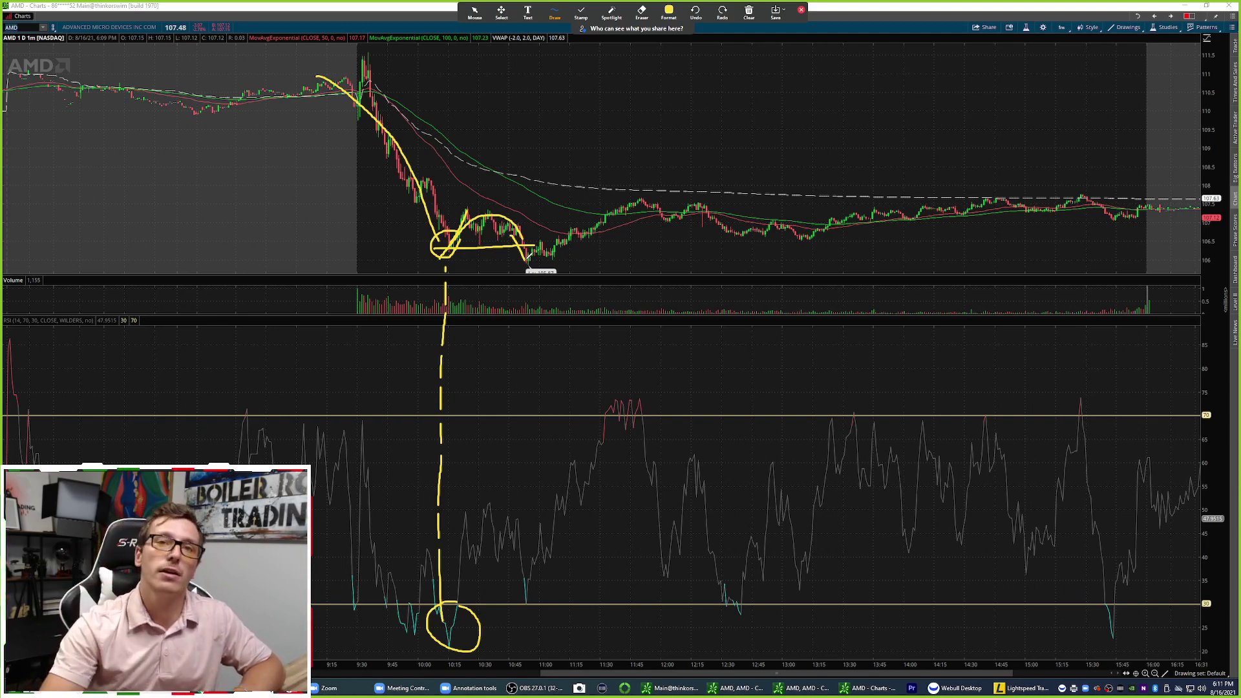
pyautogui.moveTo(529, 257)
pyautogui.mouseDown()
pyautogui.moveTo(527, 576)
pyautogui.moveTo(514, 591)
pyautogui.moveTo(540, 571)
pyautogui.mouseUp()
pyautogui.moveTo(414, 657); pyautogui.dragTo(616, 571)
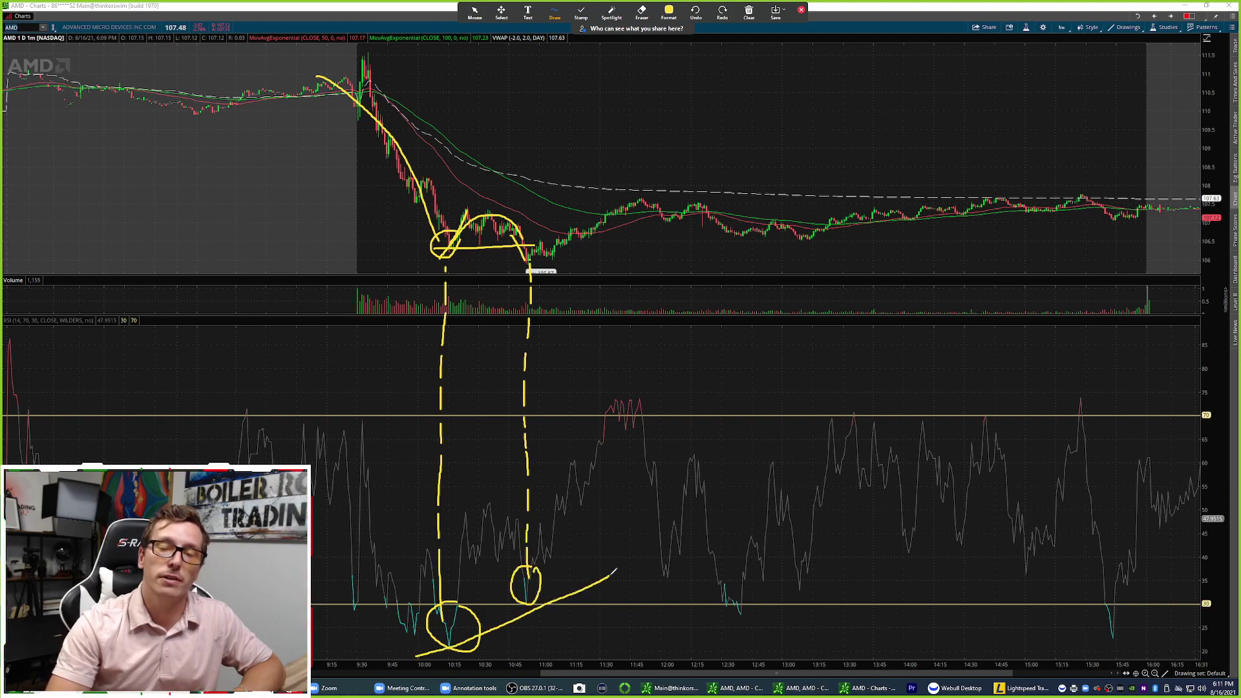
pyautogui.moveTo(431, 235); pyautogui.dragTo(554, 272)
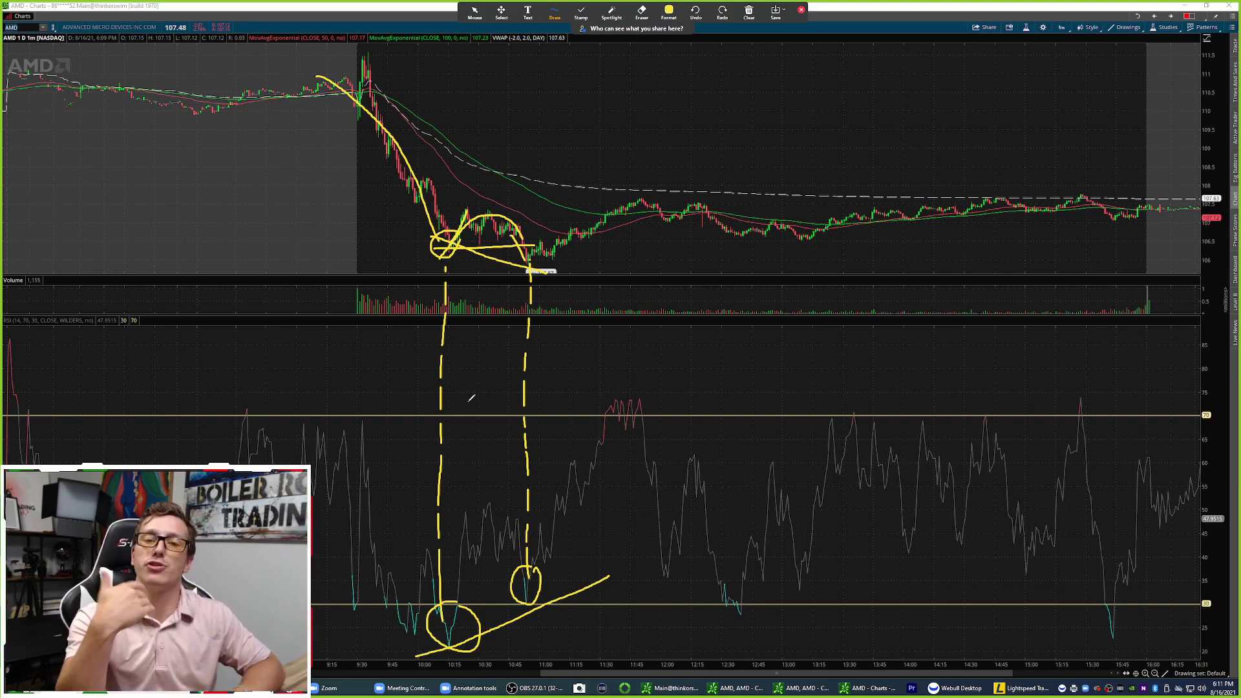
pyautogui.click(748, 10)
pyautogui.click(765, 27)
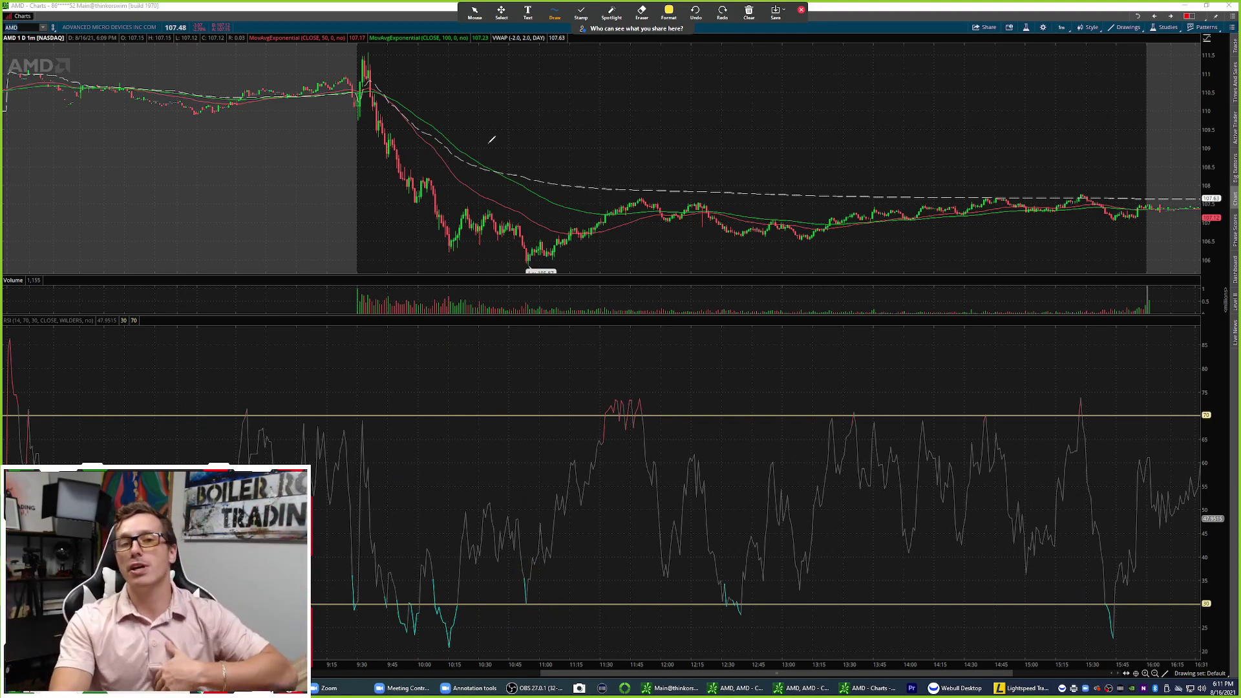
pyautogui.moveTo(364, 59)
pyautogui.mouseDown()
pyautogui.moveTo(451, 248)
pyautogui.moveTo(482, 214)
pyautogui.moveTo(507, 223)
pyautogui.moveTo(534, 262)
pyautogui.mouseUp()
pyautogui.moveTo(421, 237); pyautogui.dragTo(532, 275)
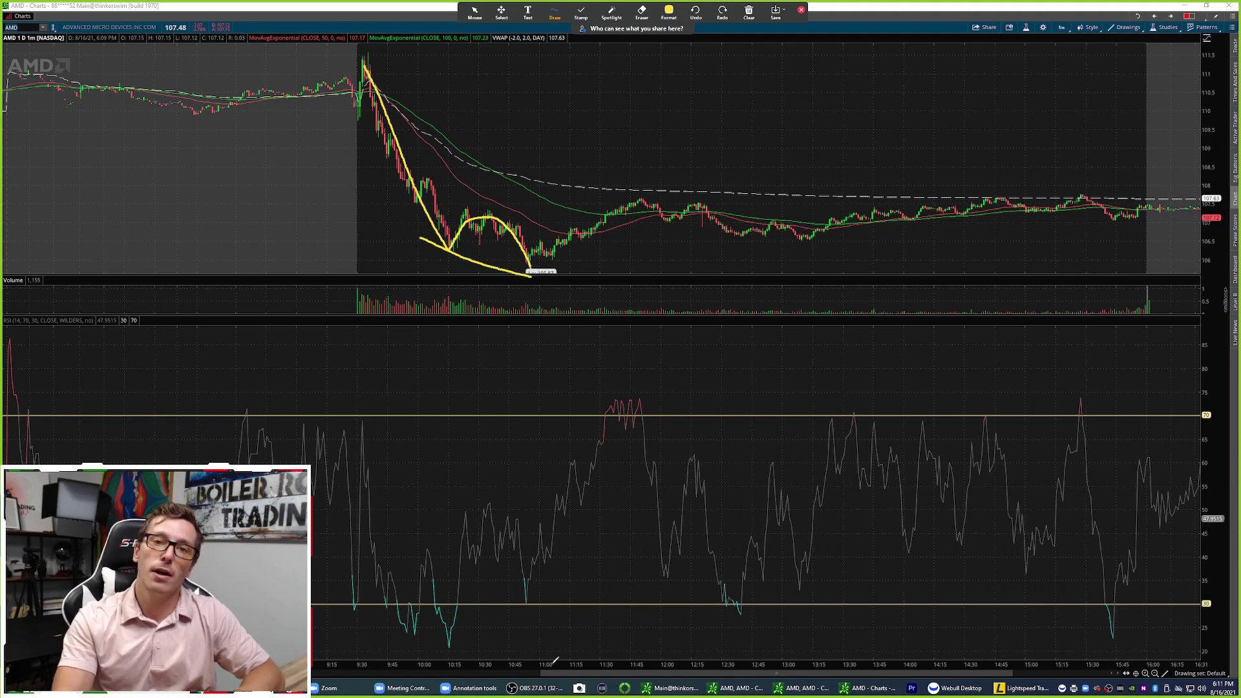
pyautogui.moveTo(449, 646); pyautogui.dragTo(581, 560)
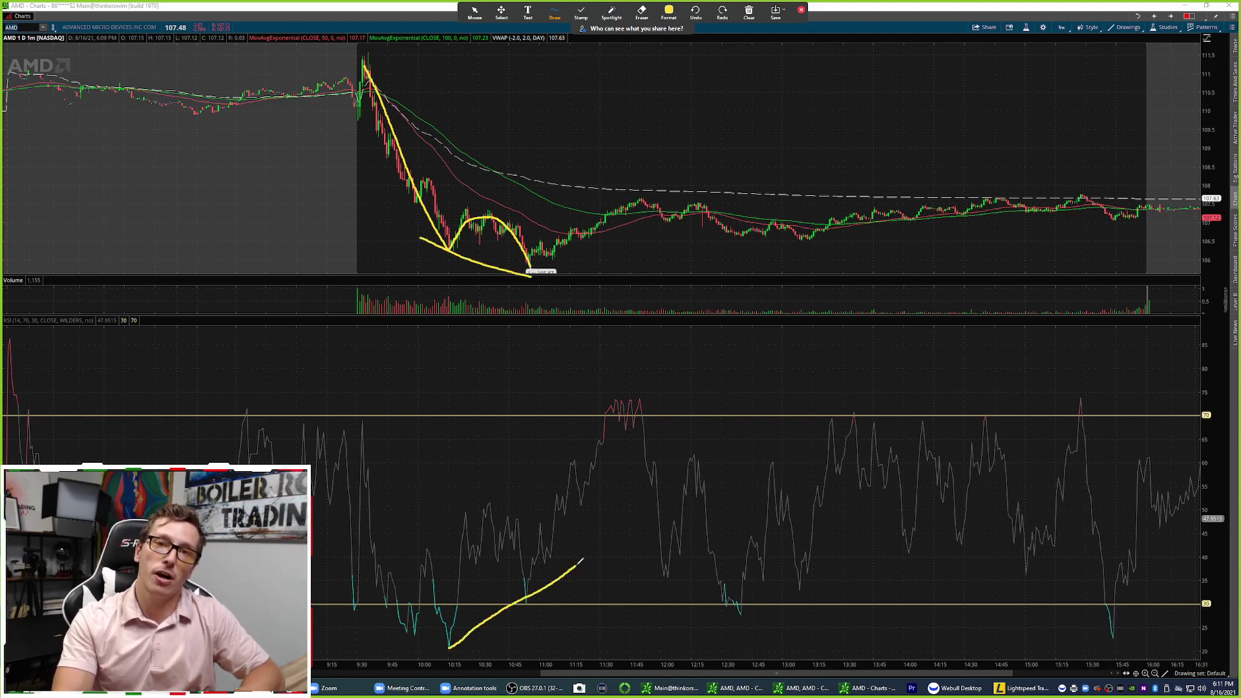
pyautogui.moveTo(453, 620); pyautogui.dragTo(472, 619)
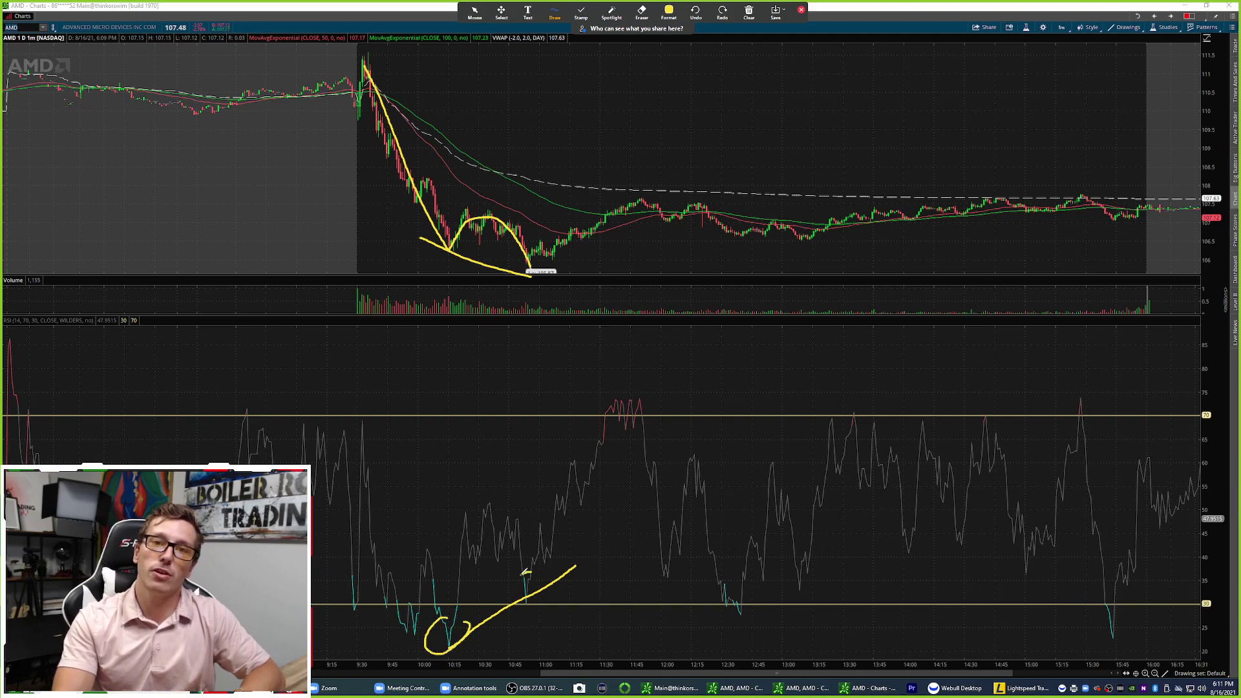
pyautogui.moveTo(526, 572); pyautogui.dragTo(554, 580)
pyautogui.moveTo(456, 229)
pyautogui.mouseDown()
pyautogui.moveTo(462, 246)
pyautogui.moveTo(540, 280)
pyautogui.moveTo(549, 262)
pyautogui.mouseUp()
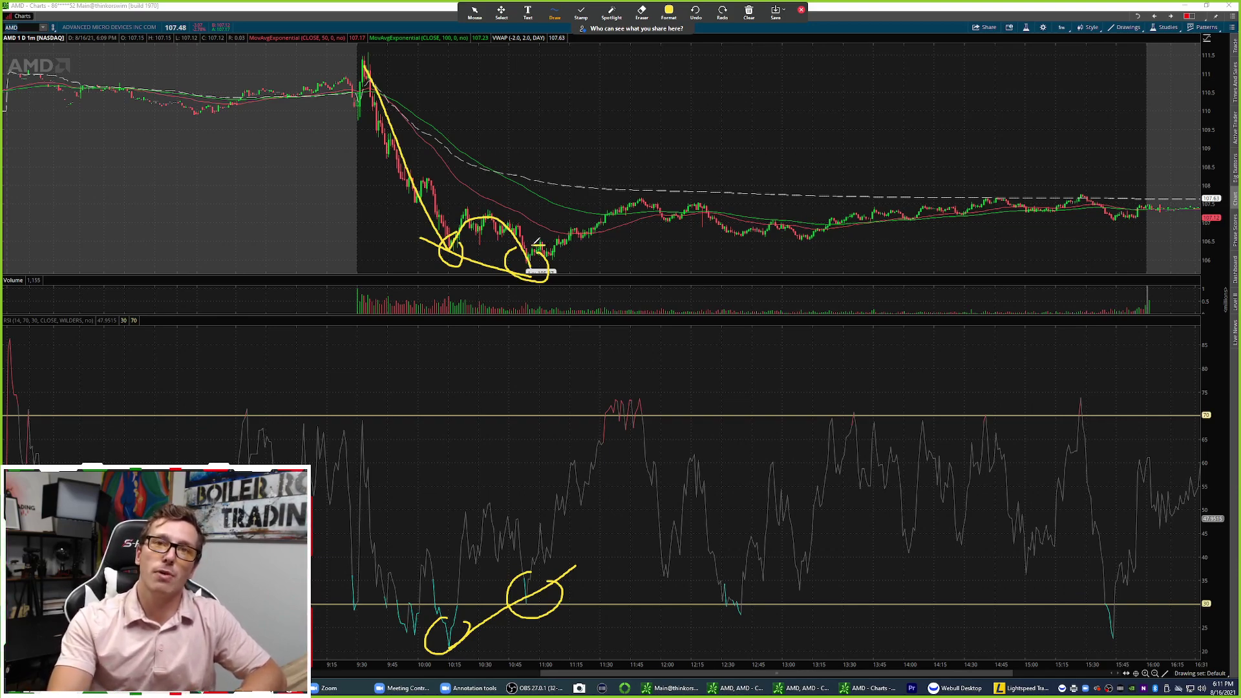
pyautogui.moveTo(536, 244)
pyautogui.mouseDown()
pyautogui.moveTo(561, 260)
pyautogui.moveTo(535, 243)
pyautogui.mouseUp()
pyautogui.moveTo(411, 650); pyautogui.dragTo(549, 579)
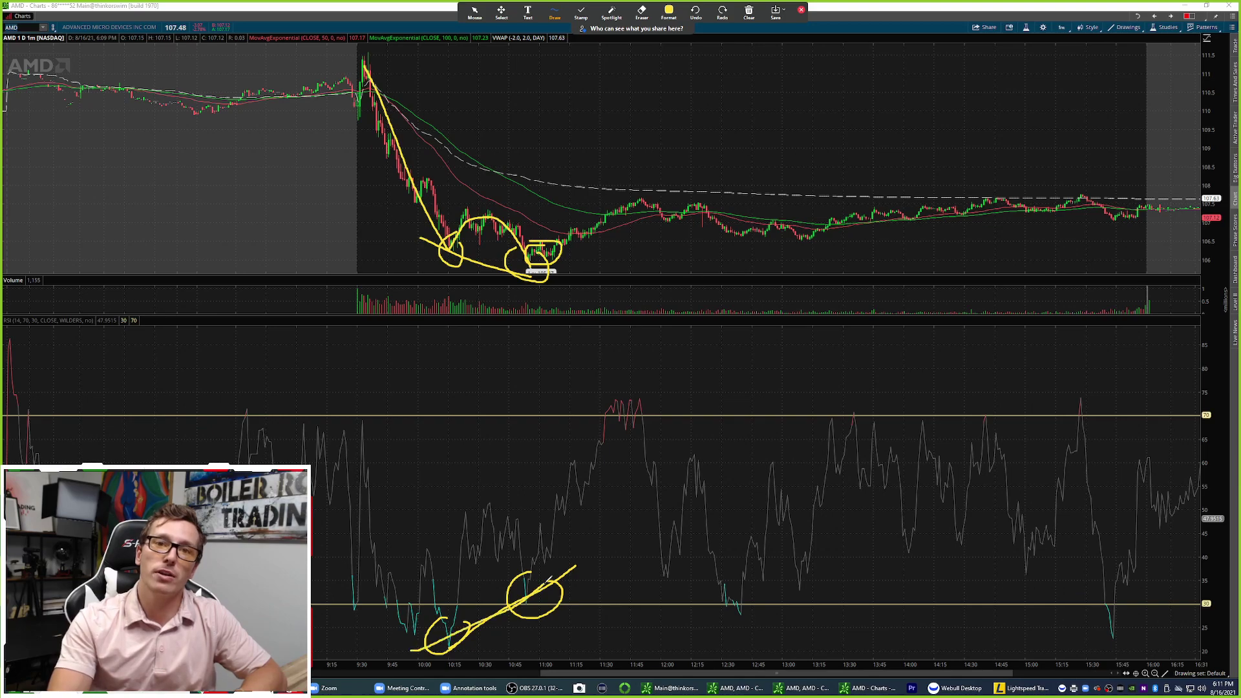
pyautogui.moveTo(558, 245); pyautogui.dragTo(666, 178)
pyautogui.click(749, 9)
pyautogui.click(764, 30)
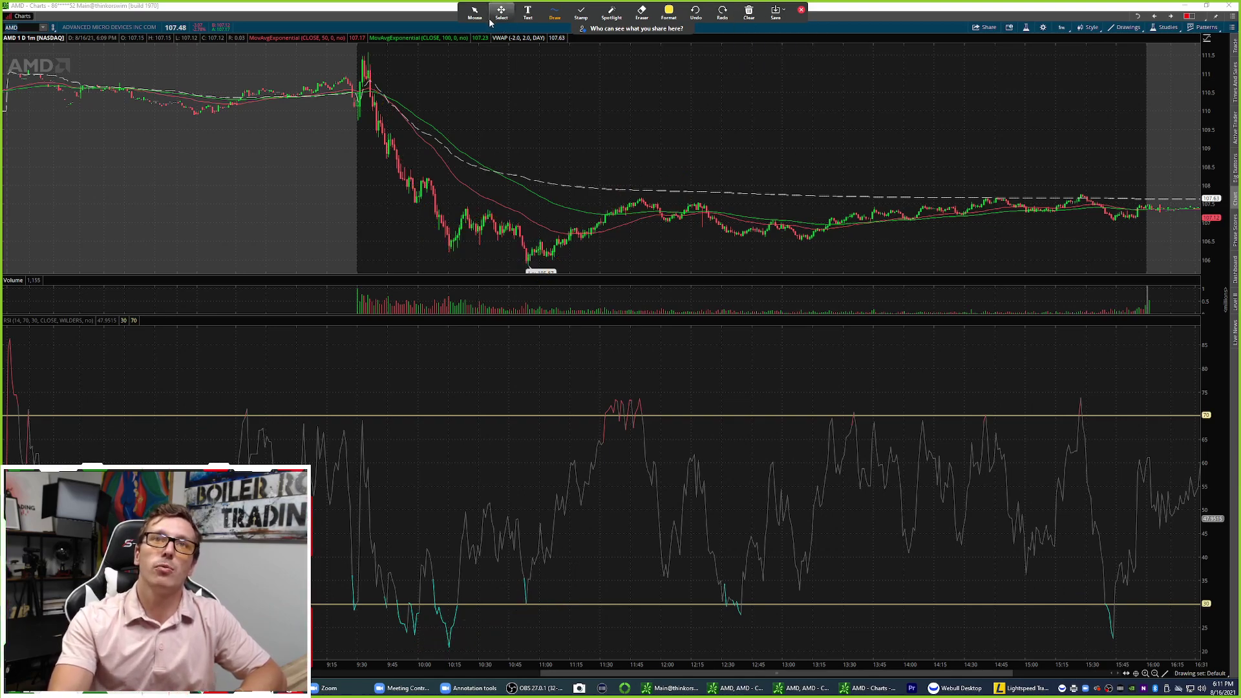
pyautogui.click(471, 11)
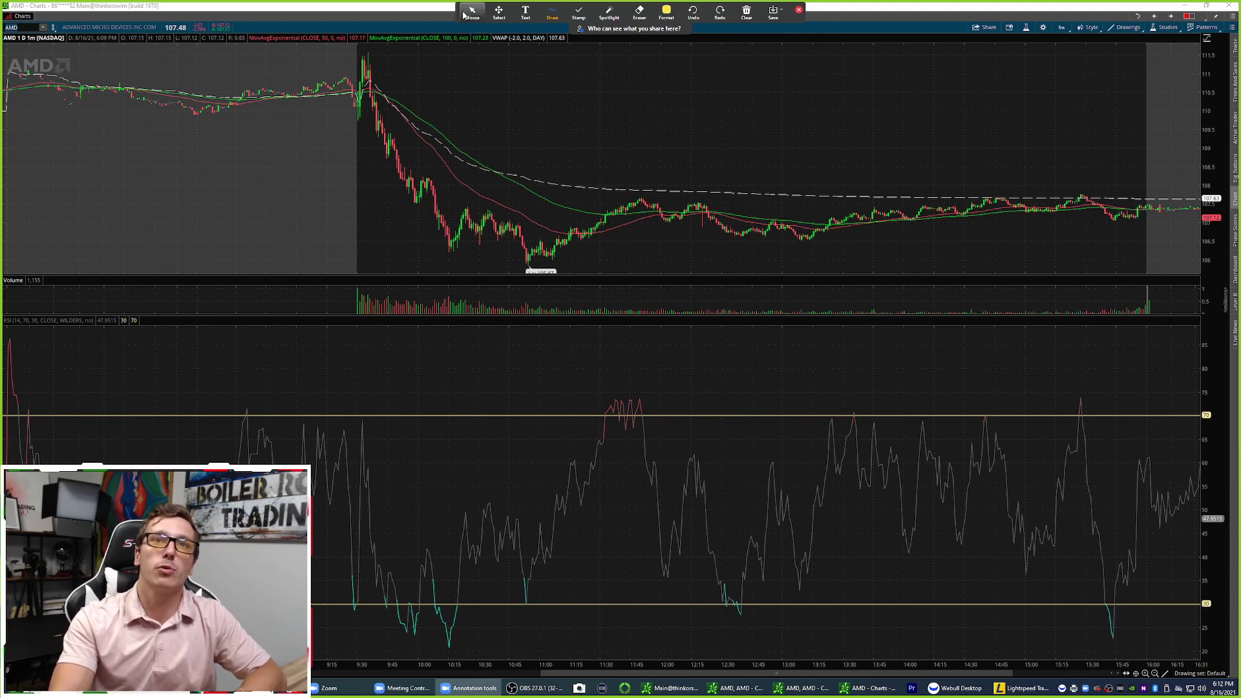
pyautogui.click(20, 27)
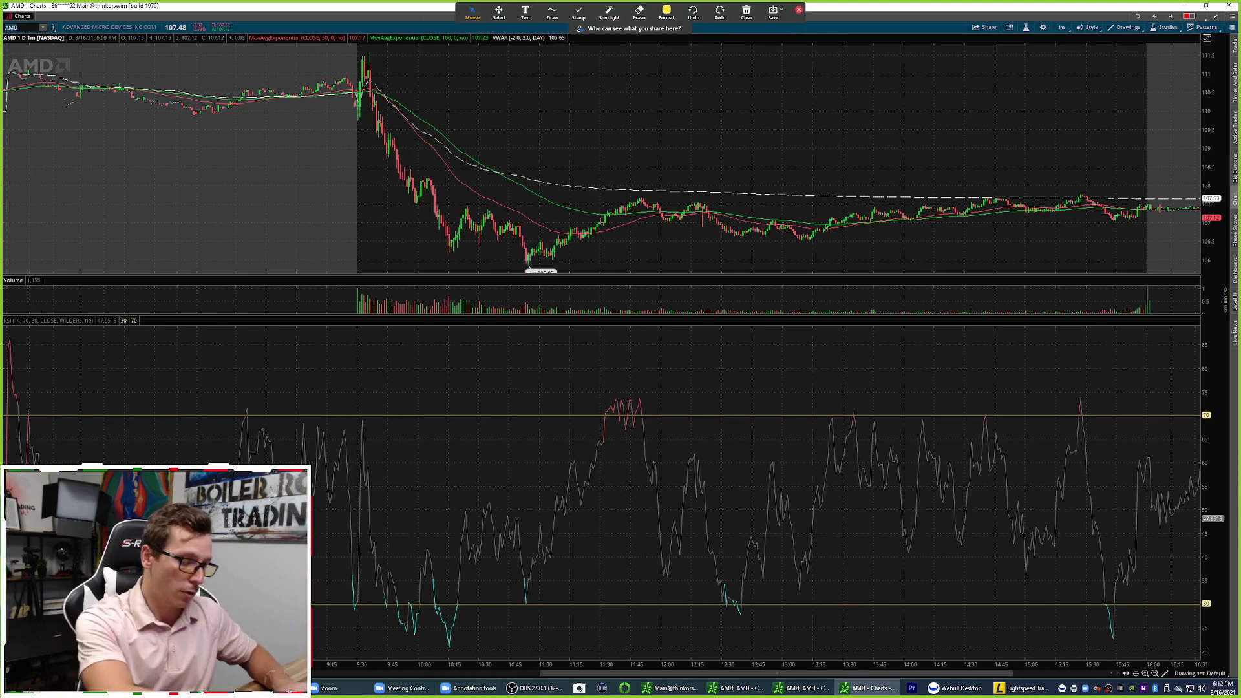
pyautogui.write('AMC')
# Step: Load AMC with a taller price pane, trace the morning rally, and circle the overbought RSI peak
pyautogui.press('Return')
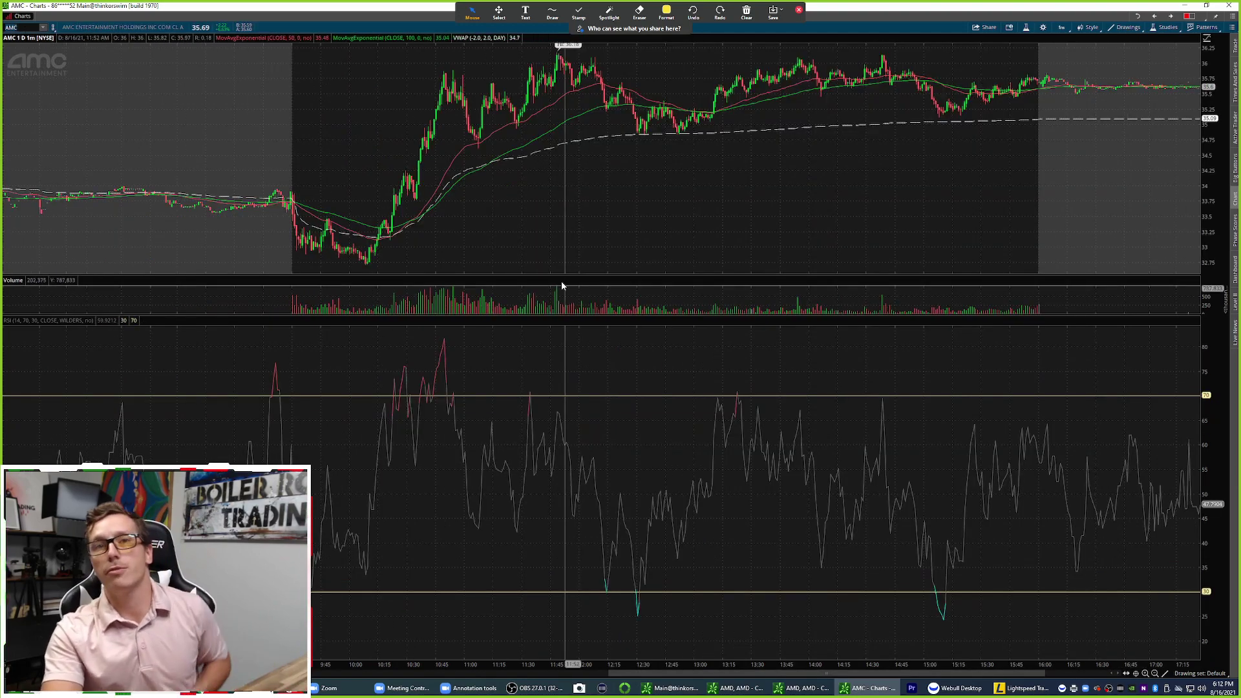
pyautogui.moveTo(556, 276); pyautogui.dragTo(548, 362)
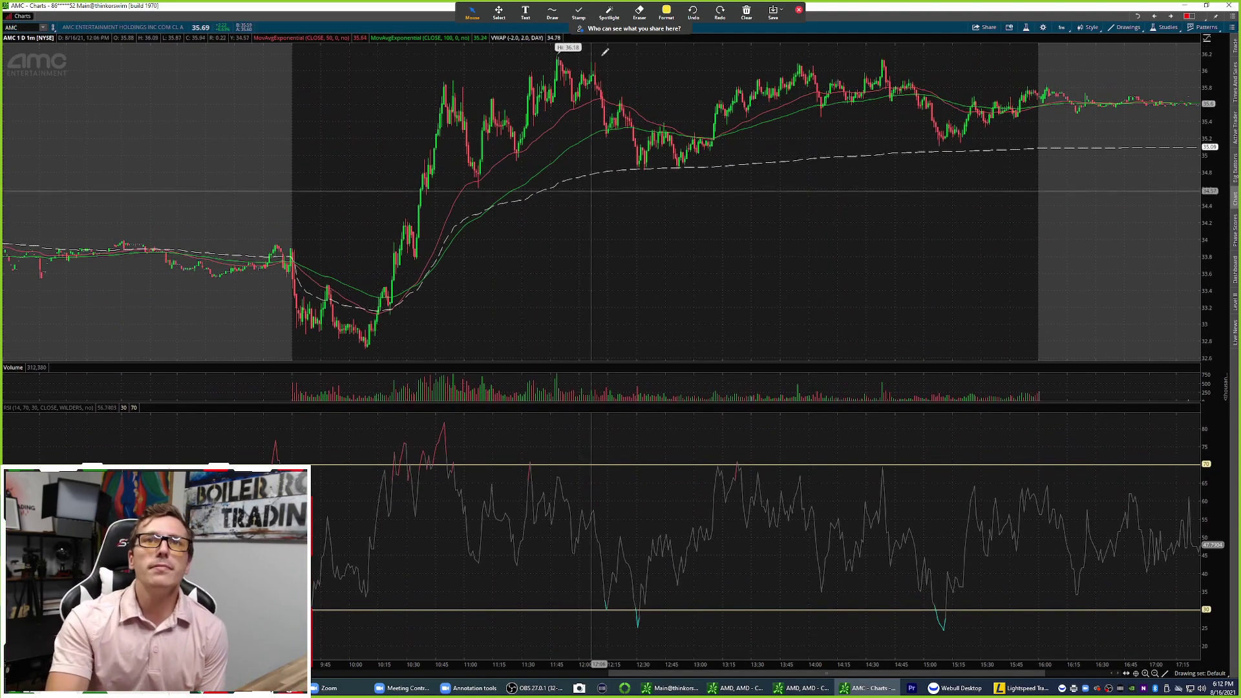
pyautogui.click(552, 12)
pyautogui.click(563, 35)
pyautogui.moveTo(327, 325)
pyautogui.mouseDown()
pyautogui.moveTo(381, 284)
pyautogui.moveTo(442, 105)
pyautogui.mouseUp()
pyautogui.moveTo(451, 419)
pyautogui.mouseDown()
pyautogui.moveTo(444, 451)
pyautogui.moveTo(453, 420)
pyautogui.mouseUp()
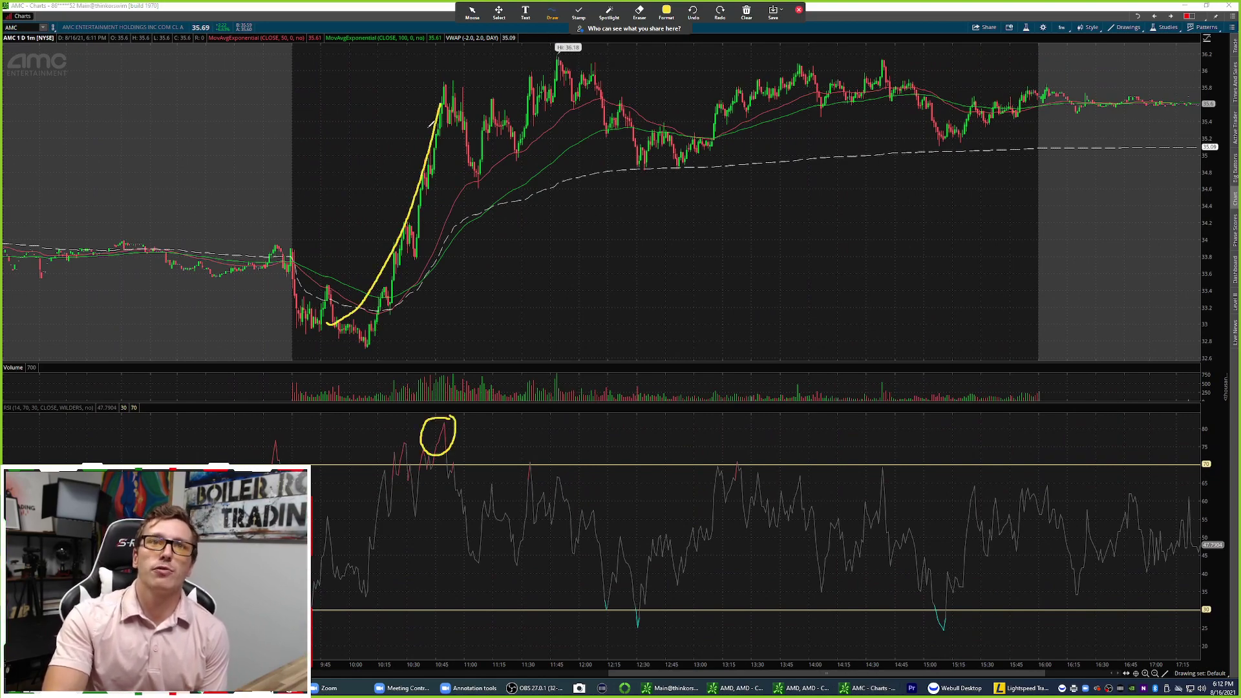
# Step: Connect the first price peak to the 36.18 high against a falling RSI line, then erase everything
pyautogui.moveTo(462, 71)
pyautogui.mouseDown()
pyautogui.moveTo(444, 79)
pyautogui.moveTo(473, 77)
pyautogui.moveTo(474, 167)
pyautogui.moveTo(562, 55)
pyautogui.moveTo(580, 54)
pyautogui.mouseUp()
pyautogui.moveTo(430, 93); pyautogui.dragTo(607, 39)
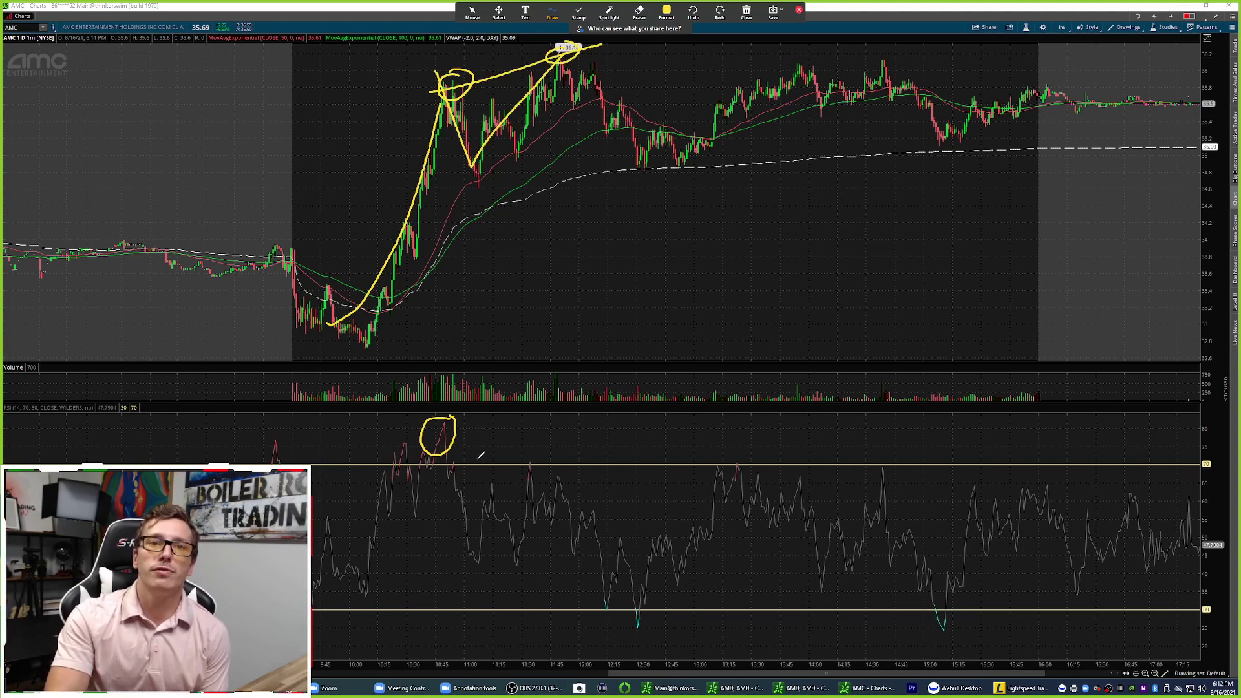
pyautogui.moveTo(444, 422); pyautogui.dragTo(585, 472)
pyautogui.moveTo(569, 37)
pyautogui.mouseDown()
pyautogui.moveTo(550, 39)
pyautogui.moveTo(575, 46)
pyautogui.moveTo(656, 154)
pyautogui.mouseUp()
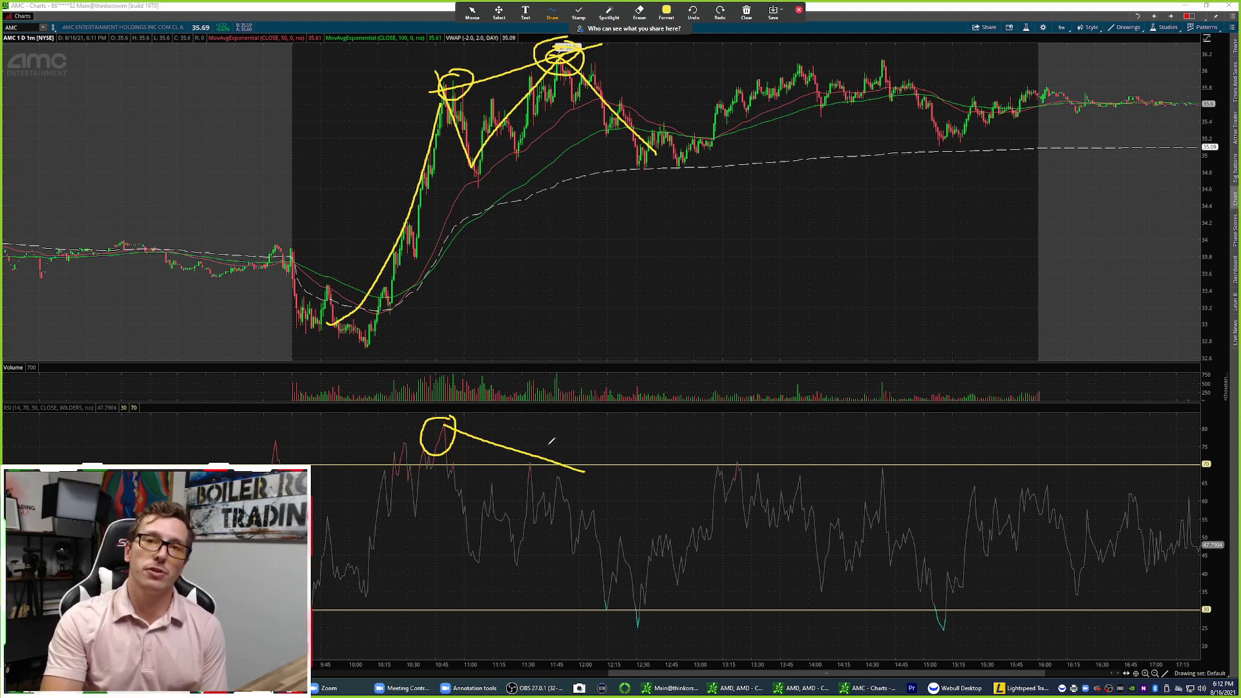
pyautogui.moveTo(548, 445); pyautogui.dragTo(563, 445)
pyautogui.click(746, 12)
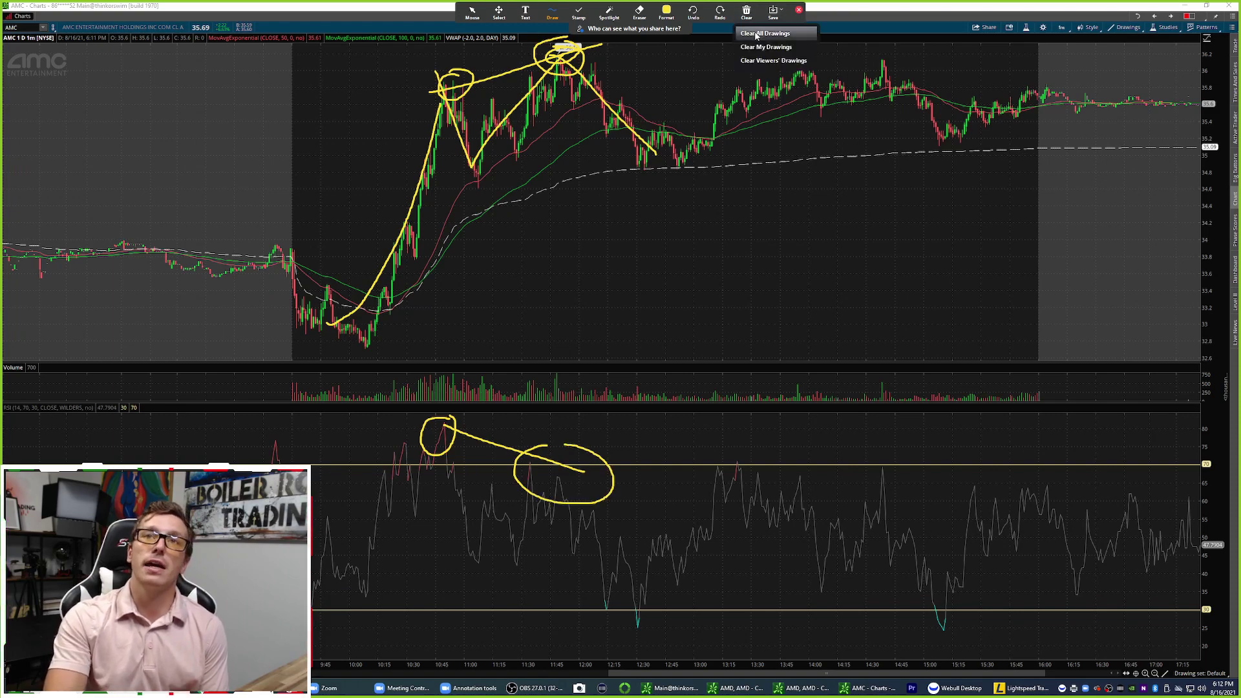
pyautogui.click(766, 30)
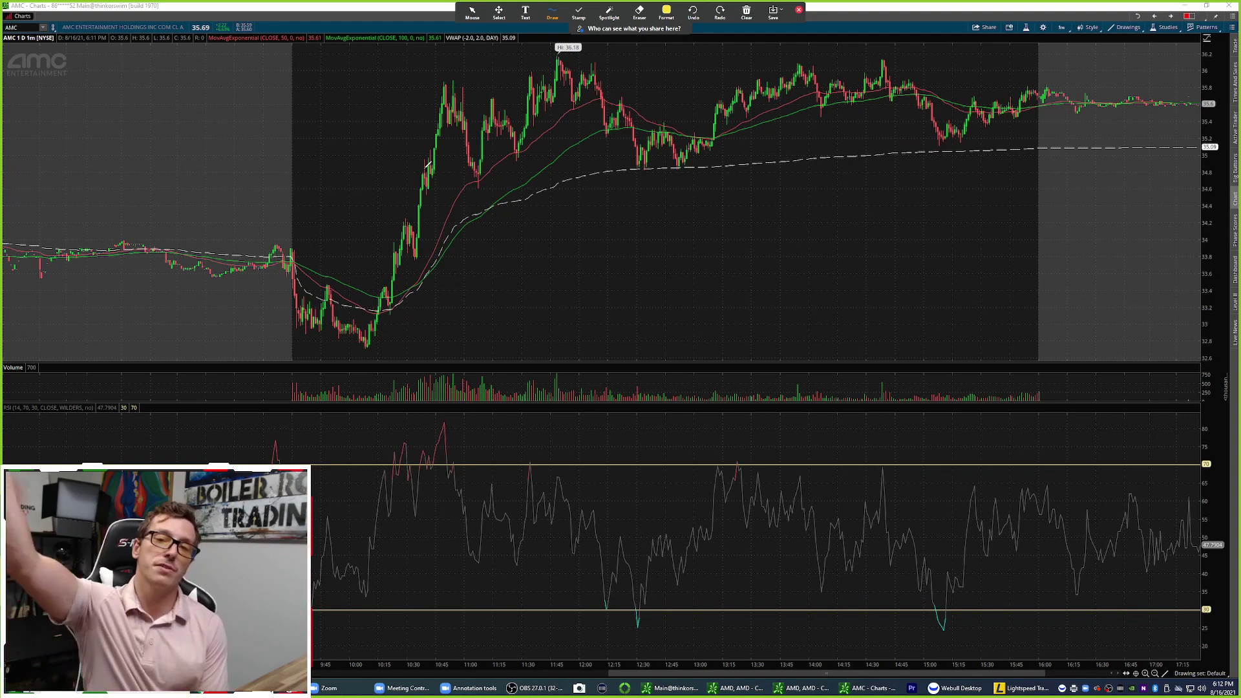
# Step: Trace the rally to the 10:45 peak and rising lines up to 36.18, then erase them
pyautogui.moveTo(281, 282)
pyautogui.mouseDown()
pyautogui.moveTo(390, 294)
pyautogui.moveTo(445, 99)
pyautogui.moveTo(433, 102)
pyautogui.moveTo(442, 58)
pyautogui.moveTo(449, 139)
pyautogui.moveTo(506, 107)
pyautogui.moveTo(556, 44)
pyautogui.moveTo(585, 40)
pyautogui.mouseUp()
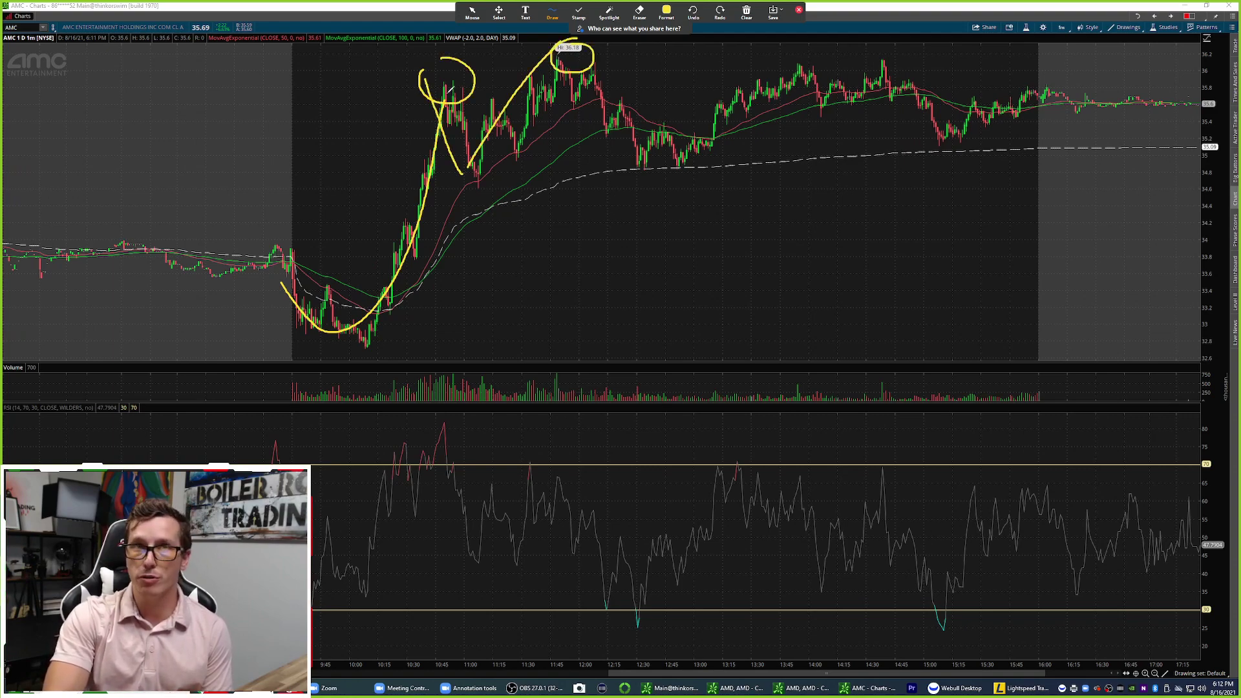
pyautogui.moveTo(420, 93); pyautogui.dragTo(620, 46)
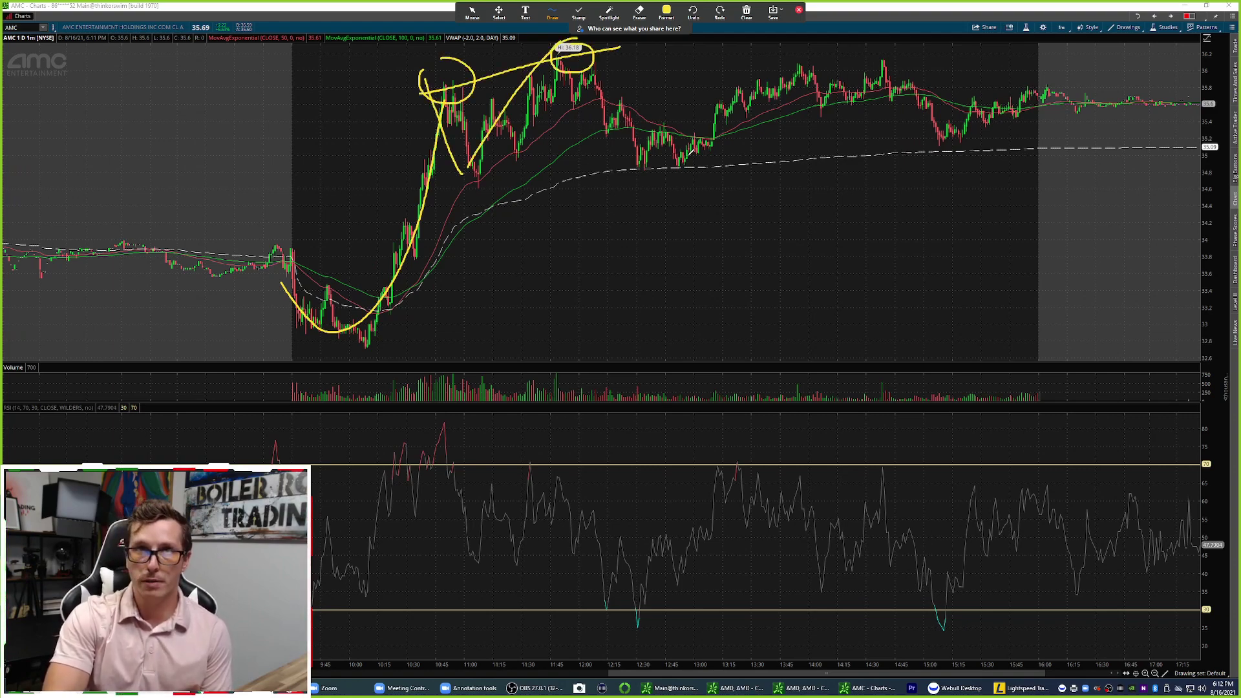
pyautogui.moveTo(410, 86); pyautogui.dragTo(682, 89)
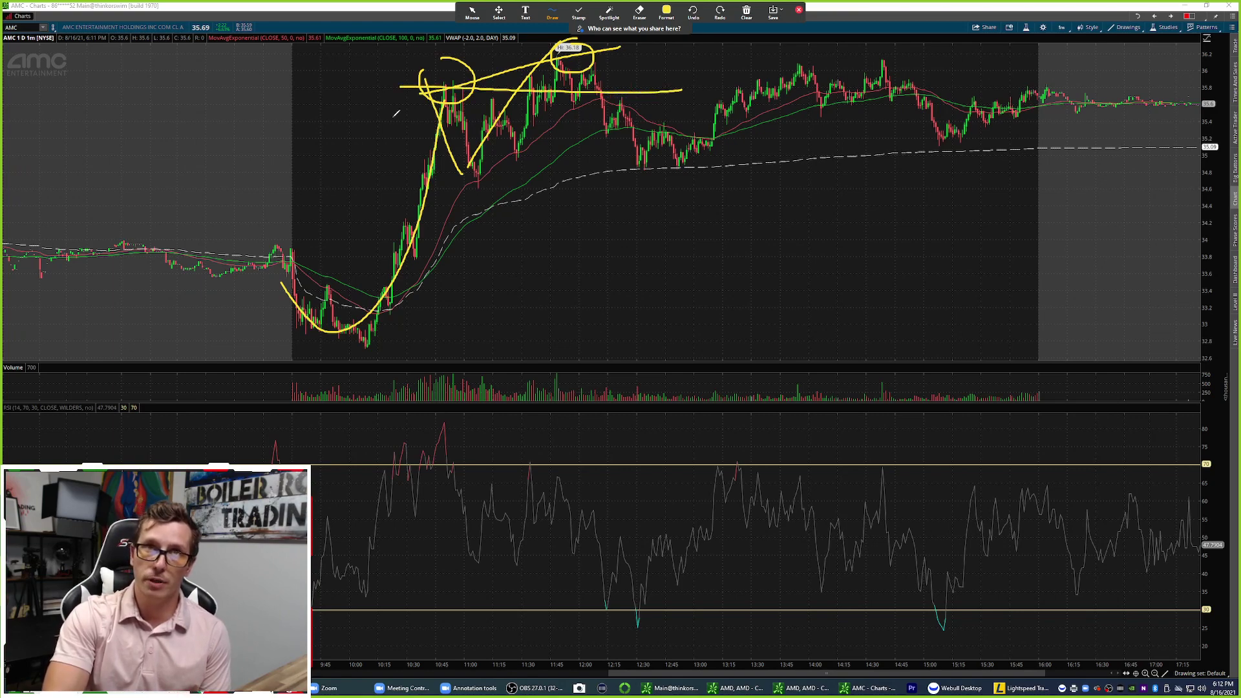
pyautogui.moveTo(392, 117); pyautogui.dragTo(569, 49)
pyautogui.click(746, 12)
pyautogui.click(766, 25)
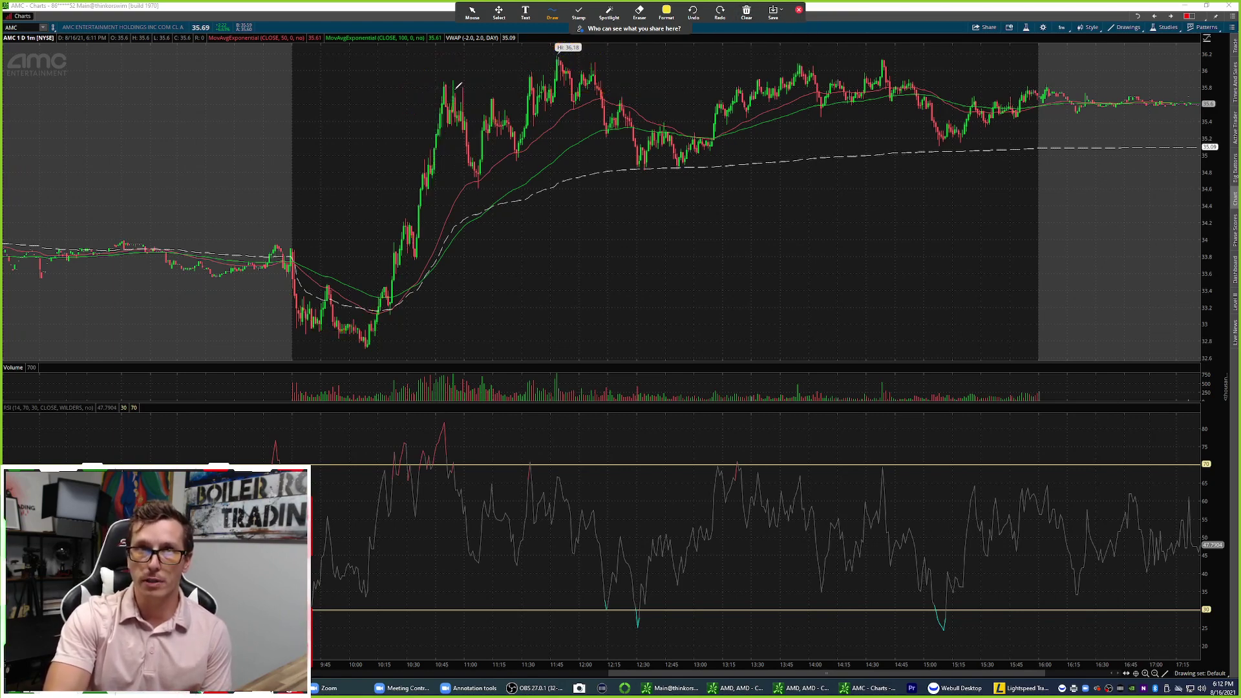
# Step: Redraw the rising line to the 36.18 high and the falling RSI line, then erase all drawings
pyautogui.moveTo(423, 97); pyautogui.dragTo(606, 39)
pyautogui.moveTo(448, 82); pyautogui.dragTo(451, 77)
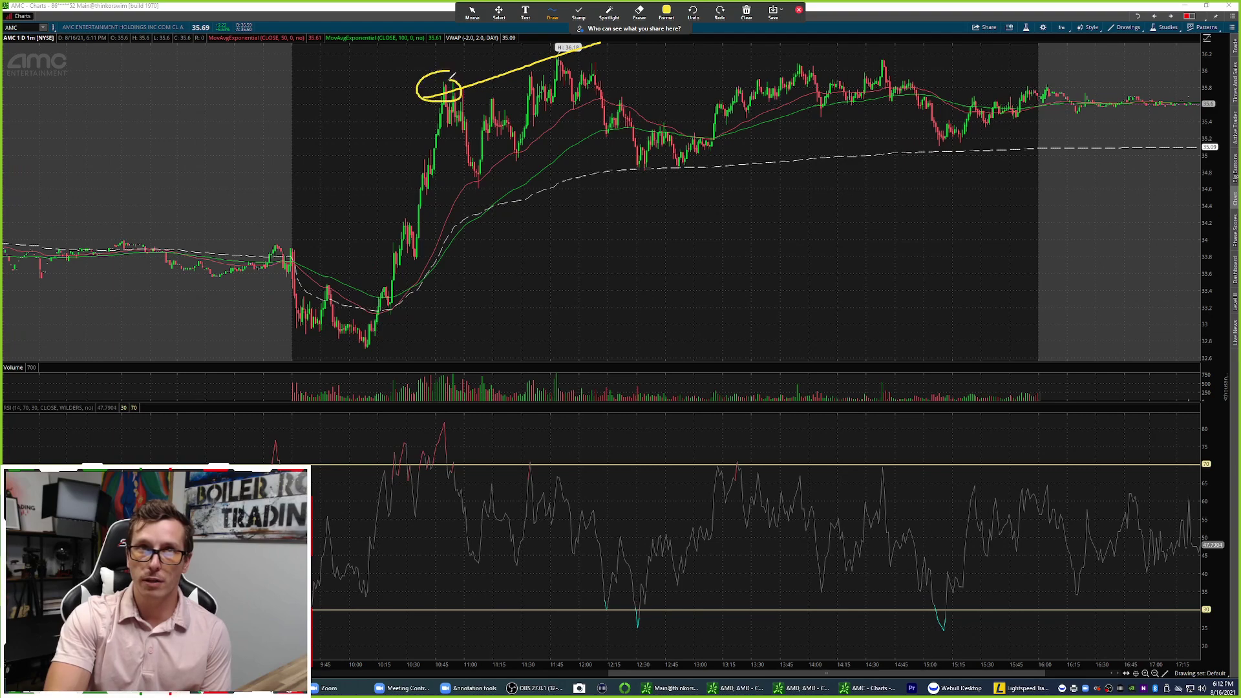
pyautogui.moveTo(560, 47); pyautogui.dragTo(569, 40)
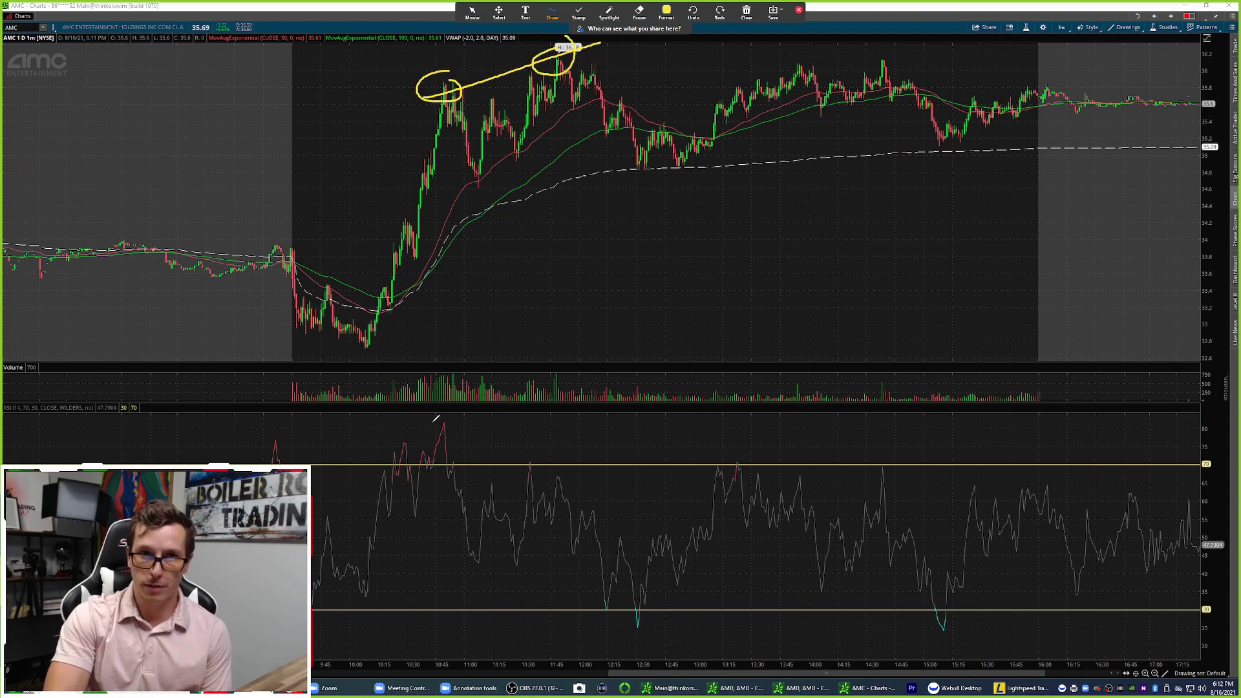
pyautogui.moveTo(432, 422); pyautogui.dragTo(569, 468)
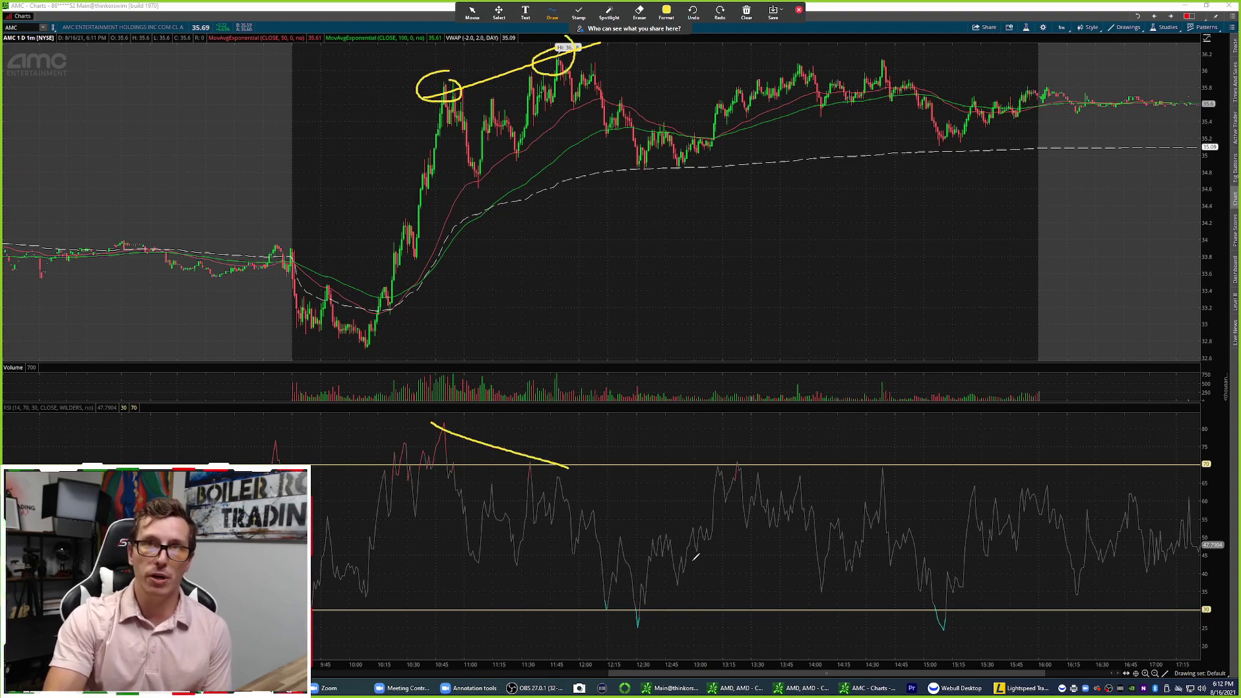
pyautogui.click(746, 12)
pyautogui.click(752, 30)
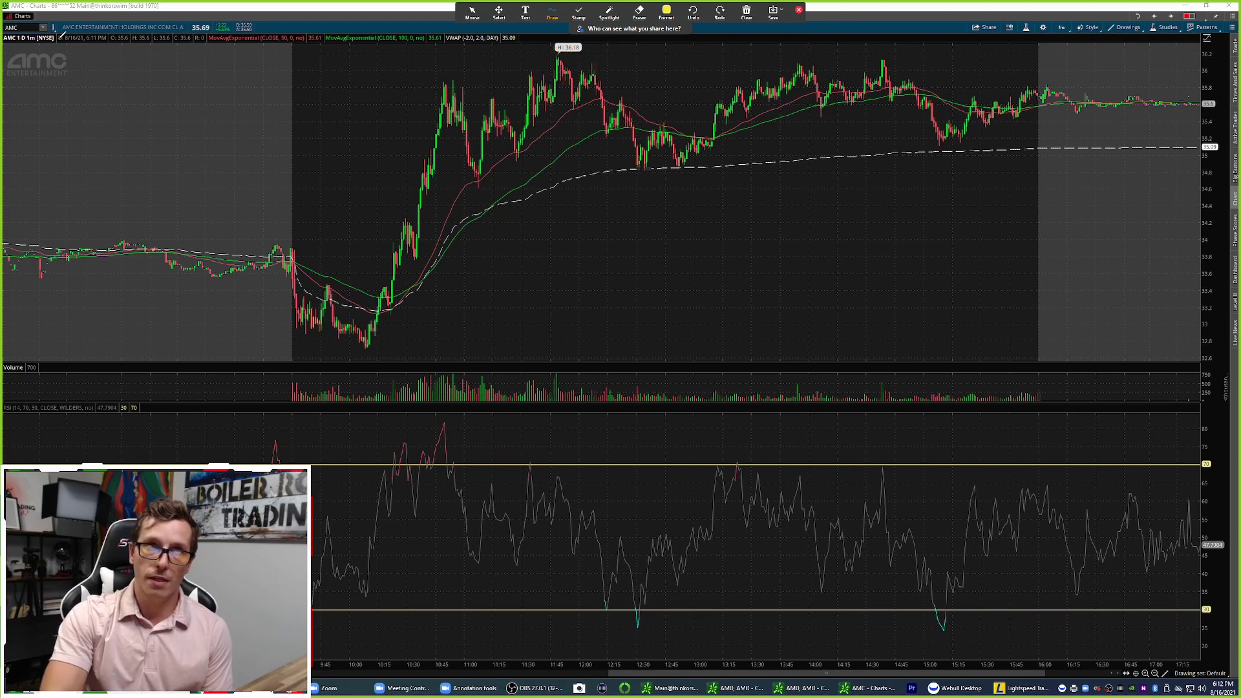
# Step: Load SPY as a 20-year weekly chart and zoom into roughly 2013 to 2022
pyautogui.click(471, 10)
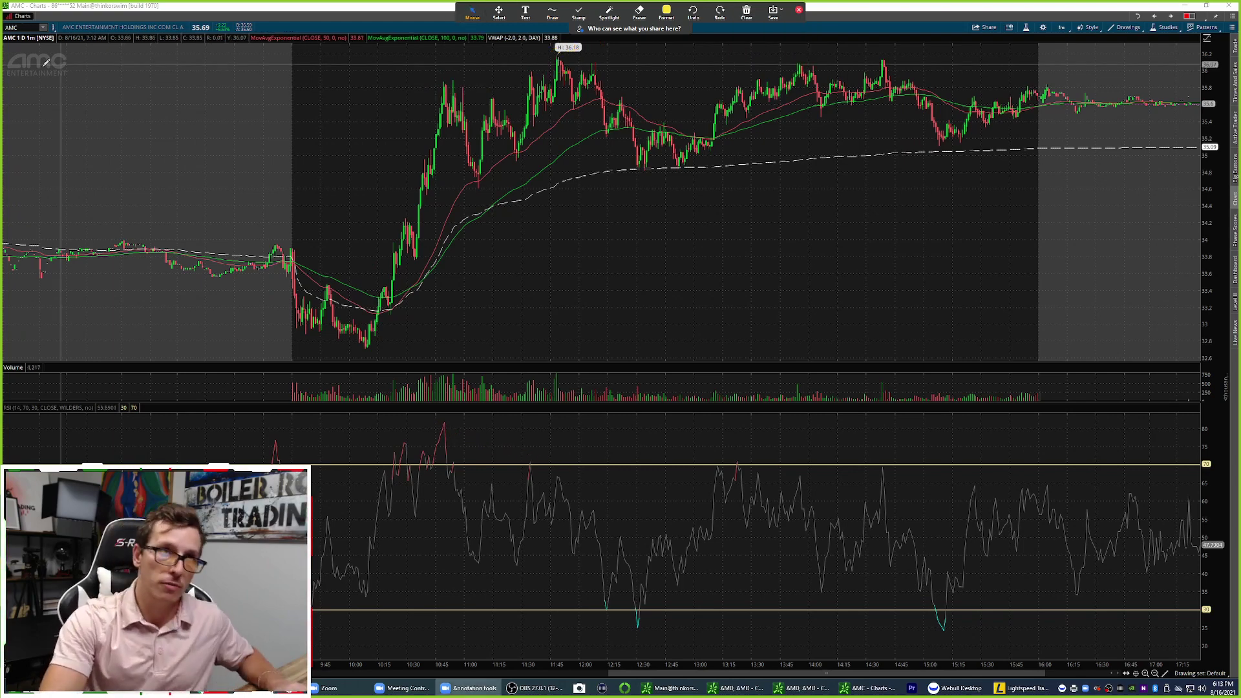
pyautogui.click(18, 27)
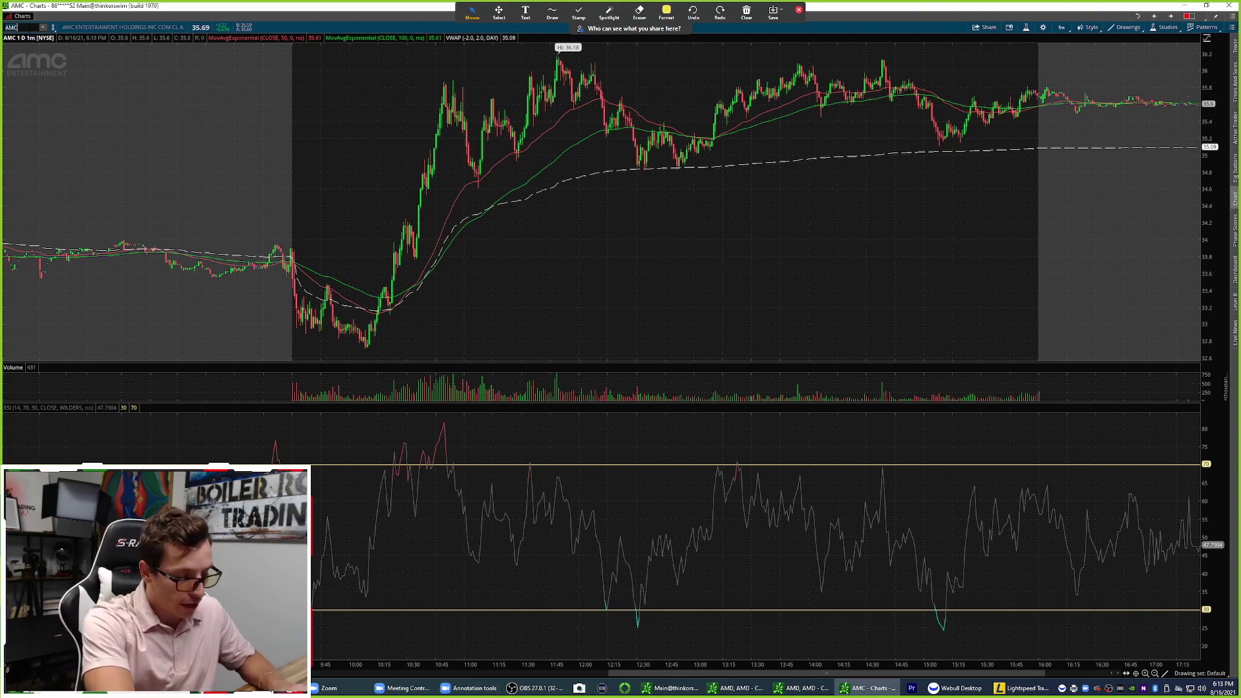
pyautogui.write('SPY')
pyautogui.press('Return')
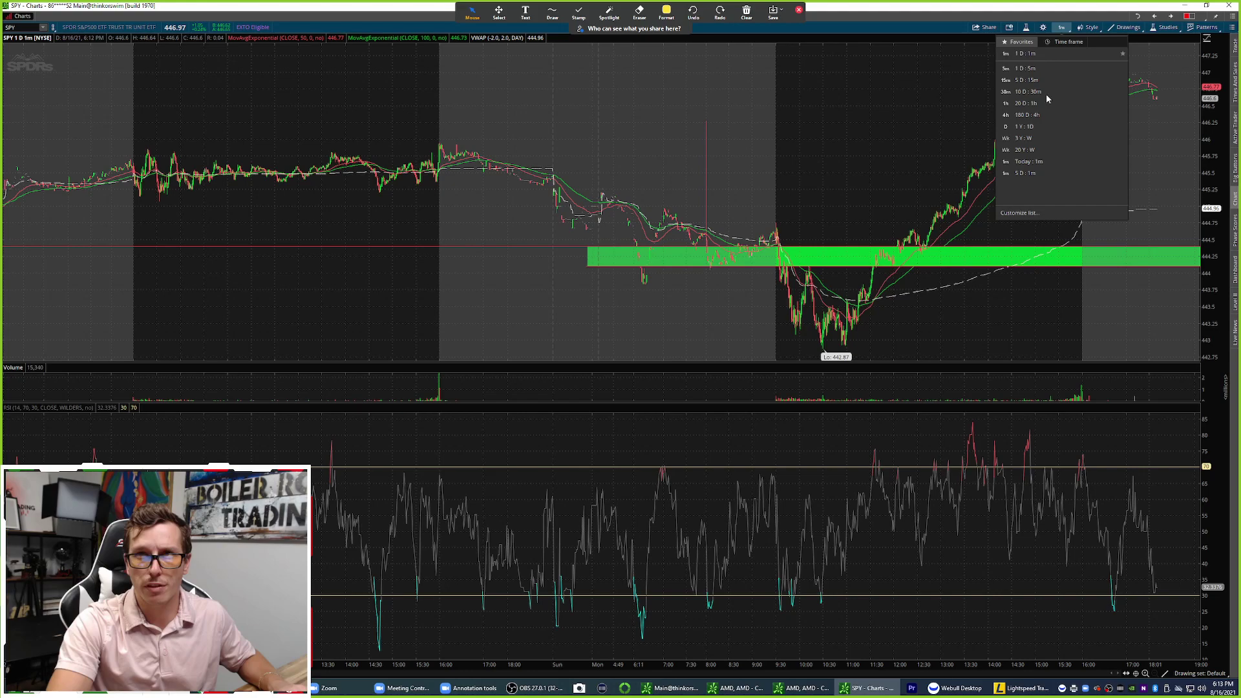
pyautogui.click(1026, 148)
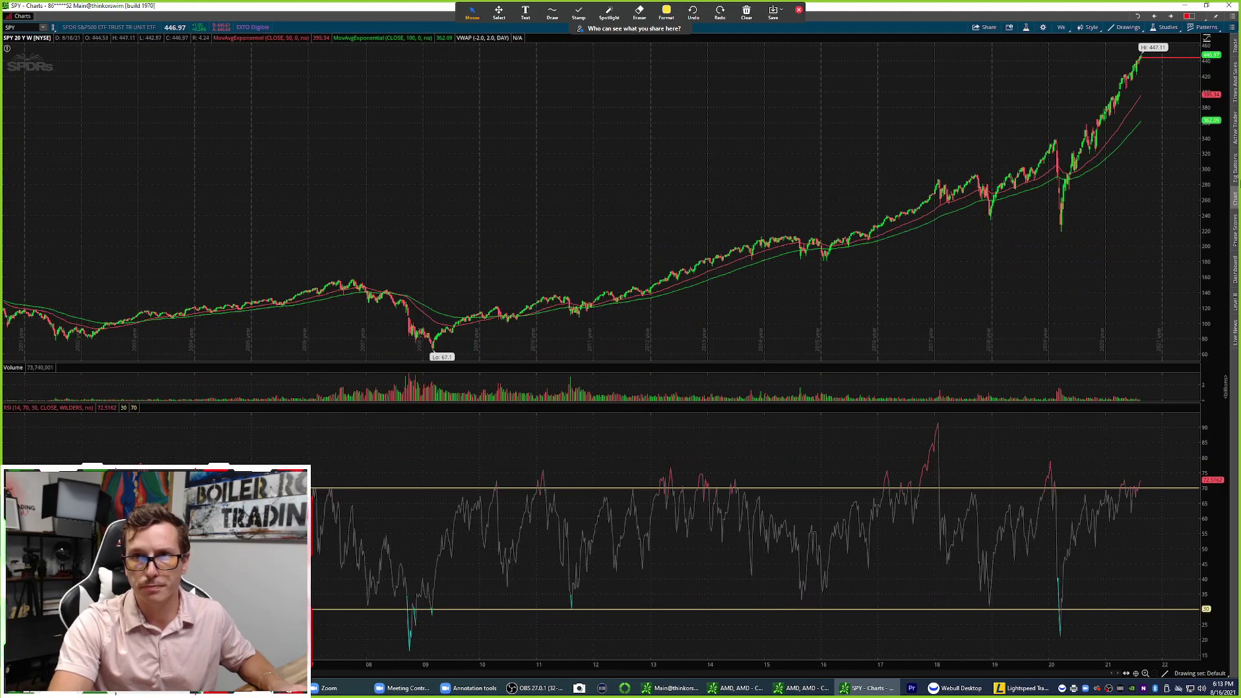
pyautogui.moveTo(692, 194); pyautogui.dragTo(1145, 199)
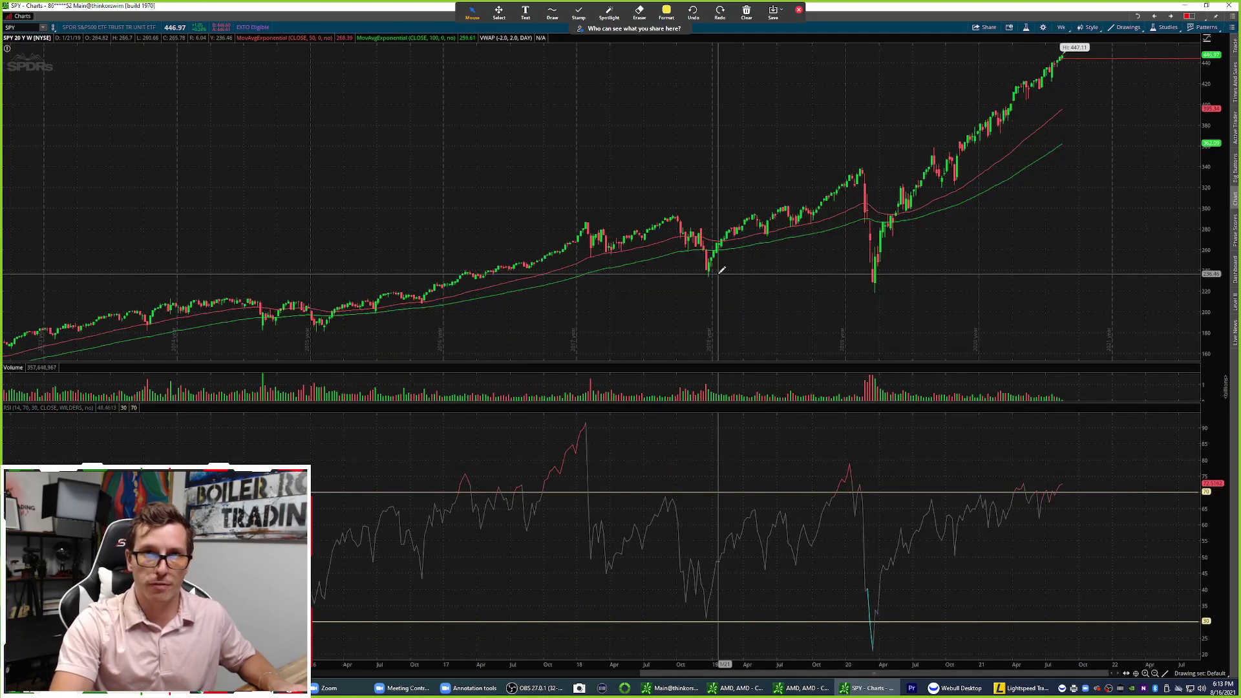
# Step: Circle the 2018 and 2020 price and RSI peaks, connecting each pair with yellow lines
pyautogui.click(552, 12)
pyautogui.click(549, 42)
pyautogui.moveTo(608, 414)
pyautogui.mouseDown()
pyautogui.moveTo(546, 429)
pyautogui.moveTo(585, 420)
pyautogui.mouseUp()
pyautogui.moveTo(591, 206)
pyautogui.mouseDown()
pyautogui.moveTo(584, 250)
pyautogui.moveTo(593, 212)
pyautogui.mouseUp()
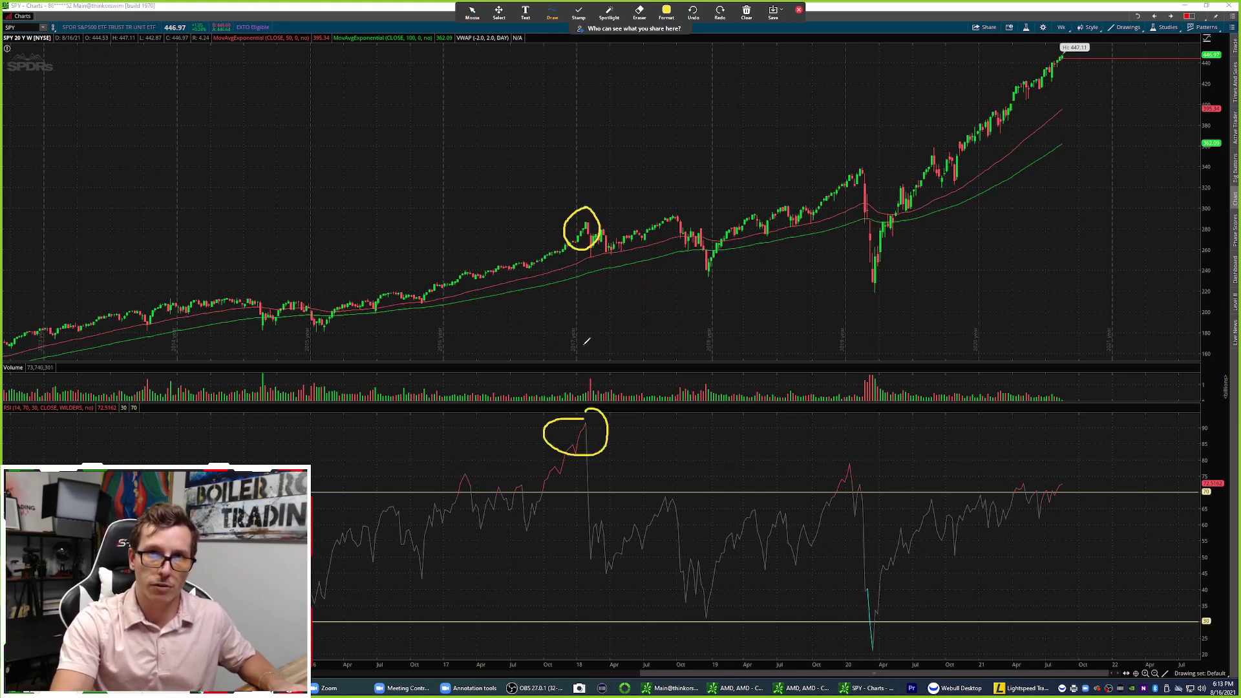
pyautogui.moveTo(598, 412); pyautogui.dragTo(602, 427)
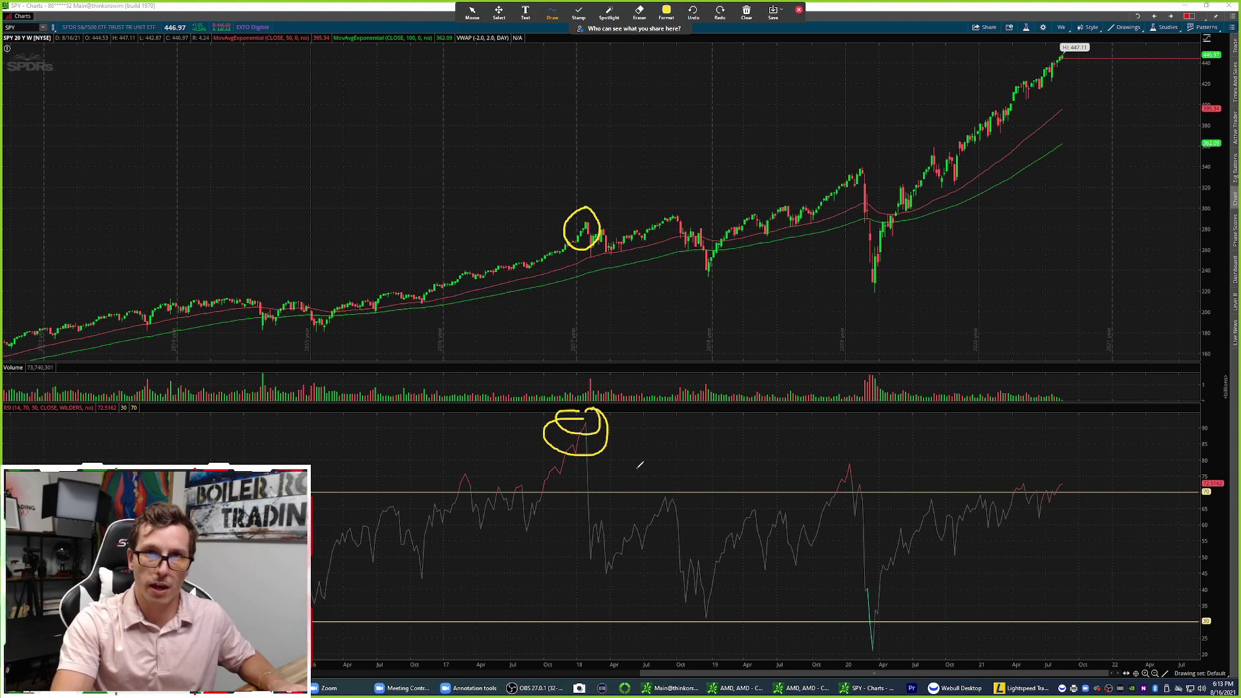
pyautogui.moveTo(585, 219)
pyautogui.mouseDown()
pyautogui.moveTo(811, 173)
pyautogui.moveTo(874, 178)
pyautogui.mouseUp()
pyautogui.moveTo(861, 444); pyautogui.dragTo(854, 446)
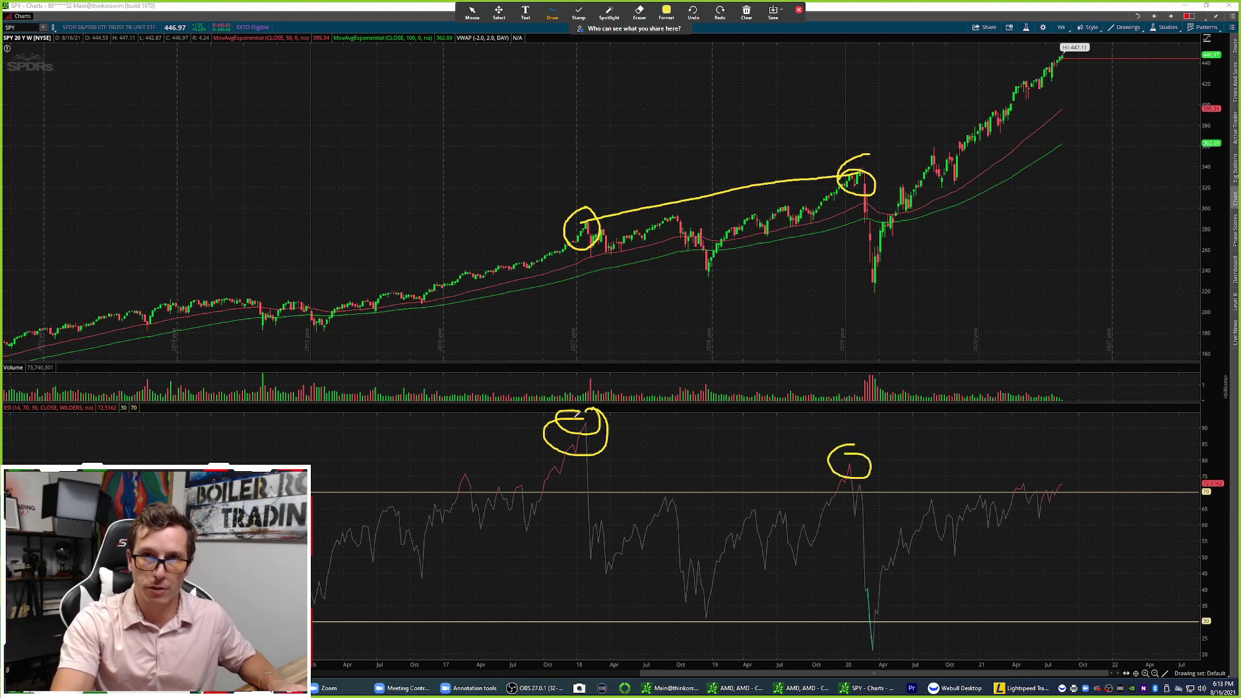
pyautogui.moveTo(565, 409); pyautogui.dragTo(878, 467)
# Step: Trace the 2020 price drop, thicken the falling RSI line, and draw a rising RSI trendline along recent highs
pyautogui.moveTo(855, 152); pyautogui.dragTo(884, 263)
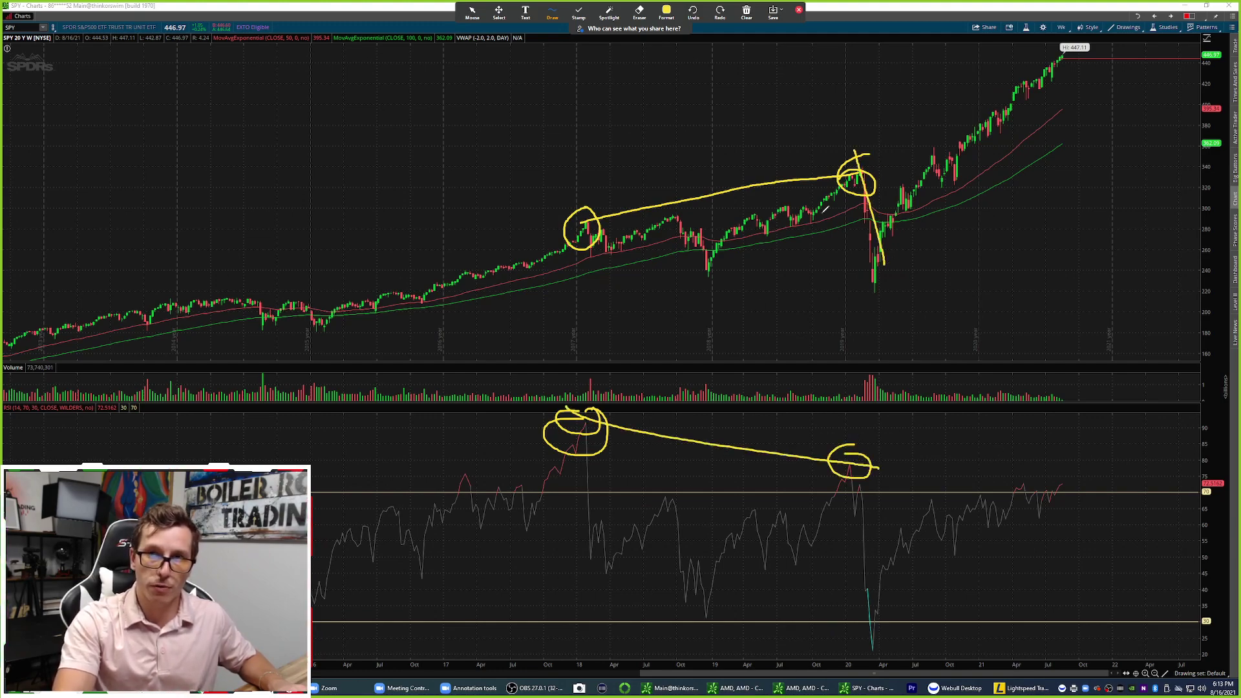
pyautogui.moveTo(695, 256); pyautogui.dragTo(852, 173)
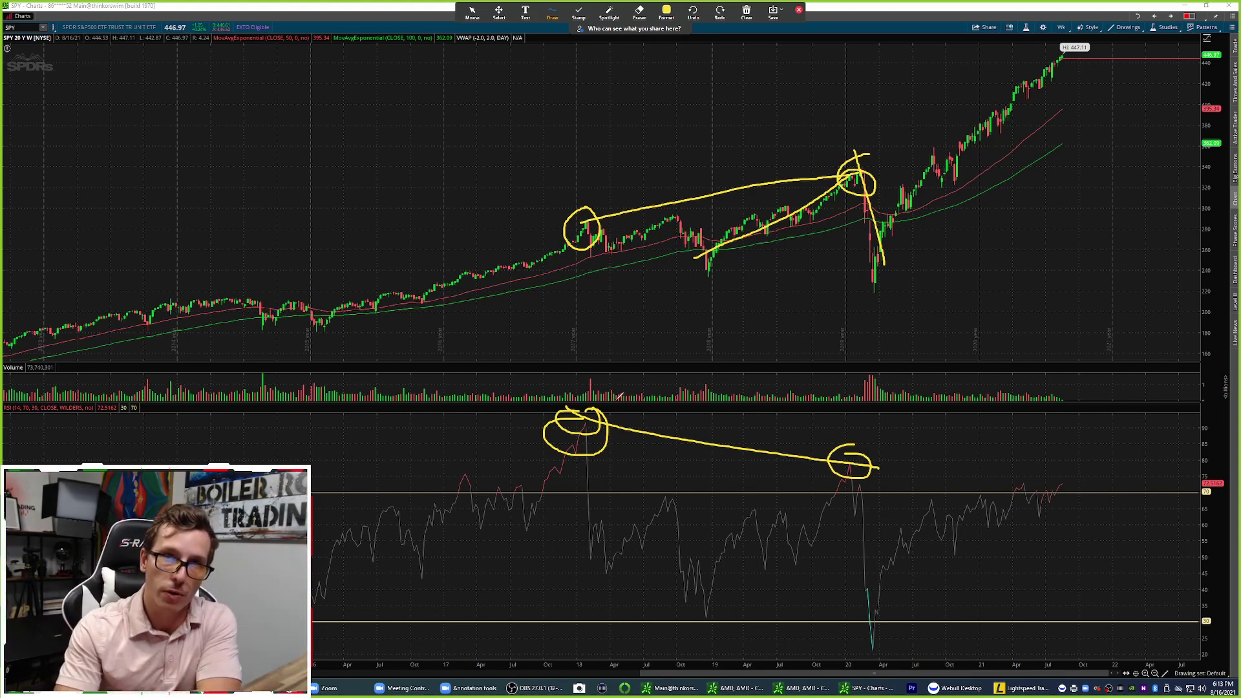
pyautogui.moveTo(574, 419); pyautogui.dragTo(884, 470)
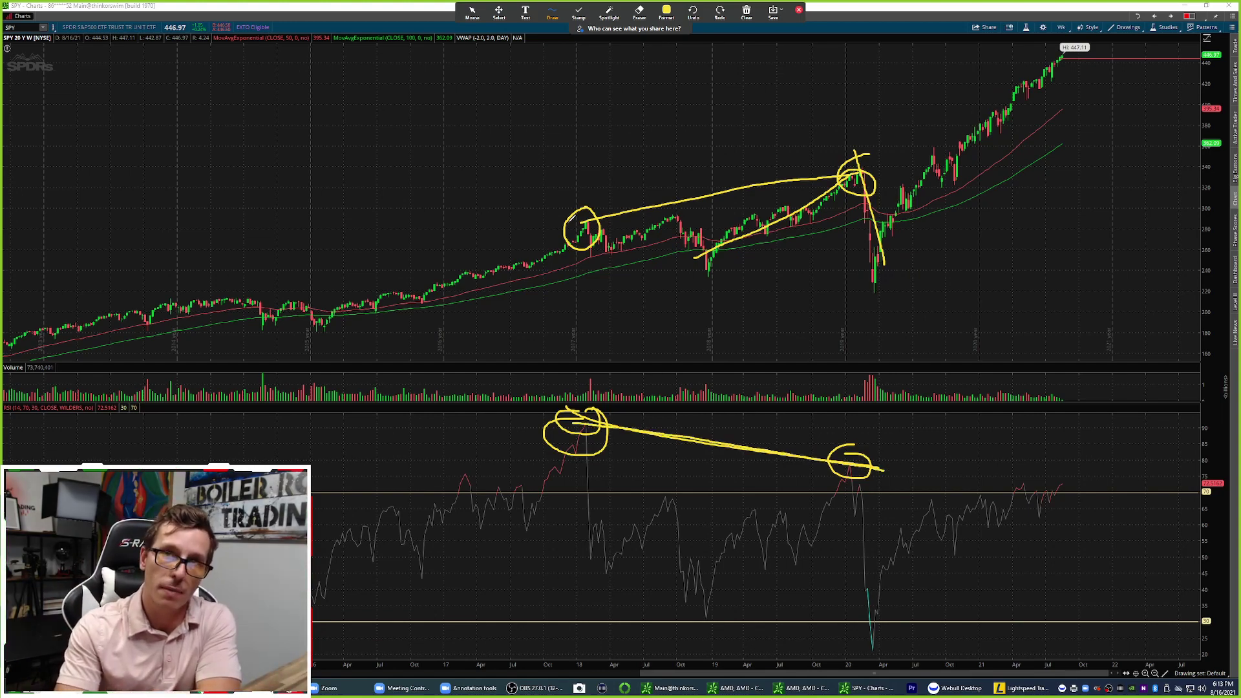
pyautogui.moveTo(853, 158); pyautogui.dragTo(870, 157)
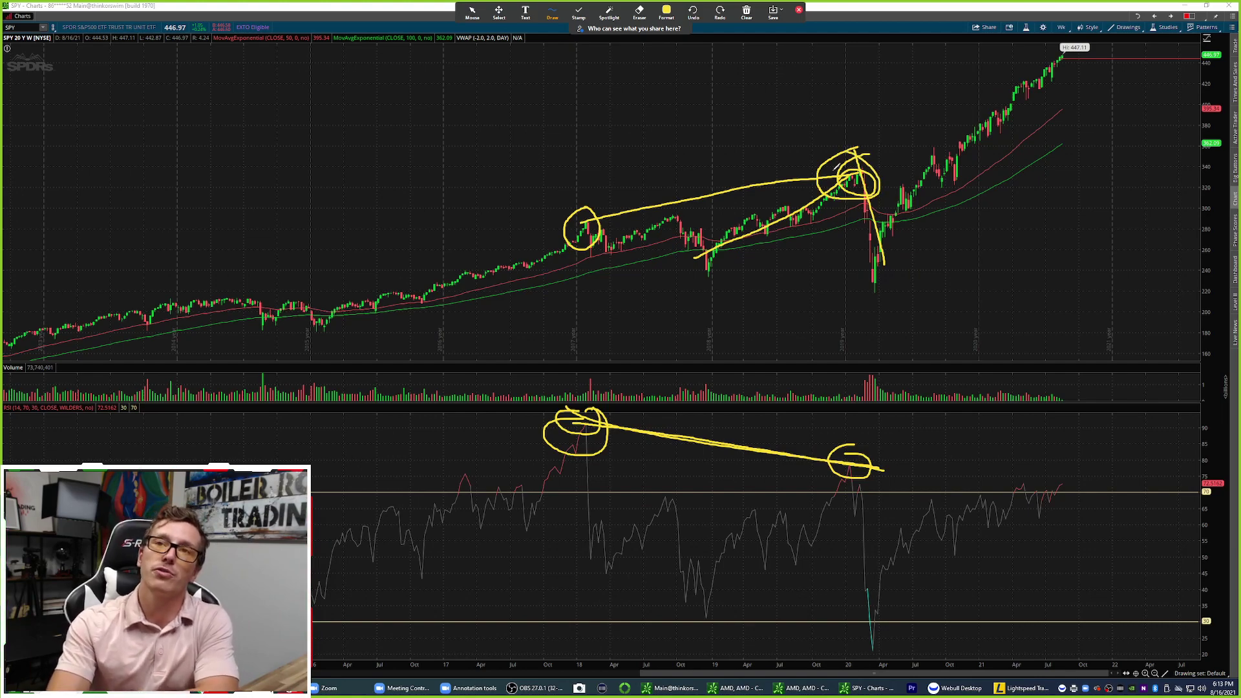
pyautogui.moveTo(834, 163)
pyautogui.mouseDown()
pyautogui.moveTo(864, 295)
pyautogui.moveTo(885, 252)
pyautogui.moveTo(1086, 41)
pyautogui.mouseUp()
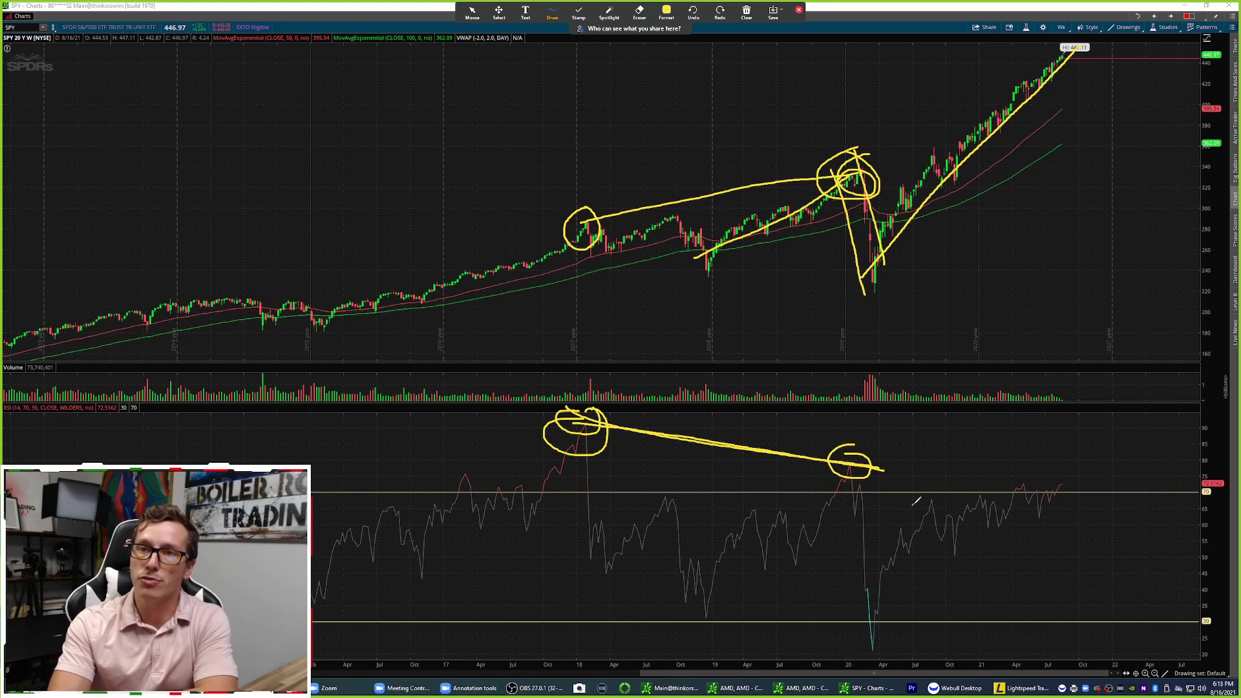
pyautogui.moveTo(913, 503); pyautogui.dragTo(1076, 482)
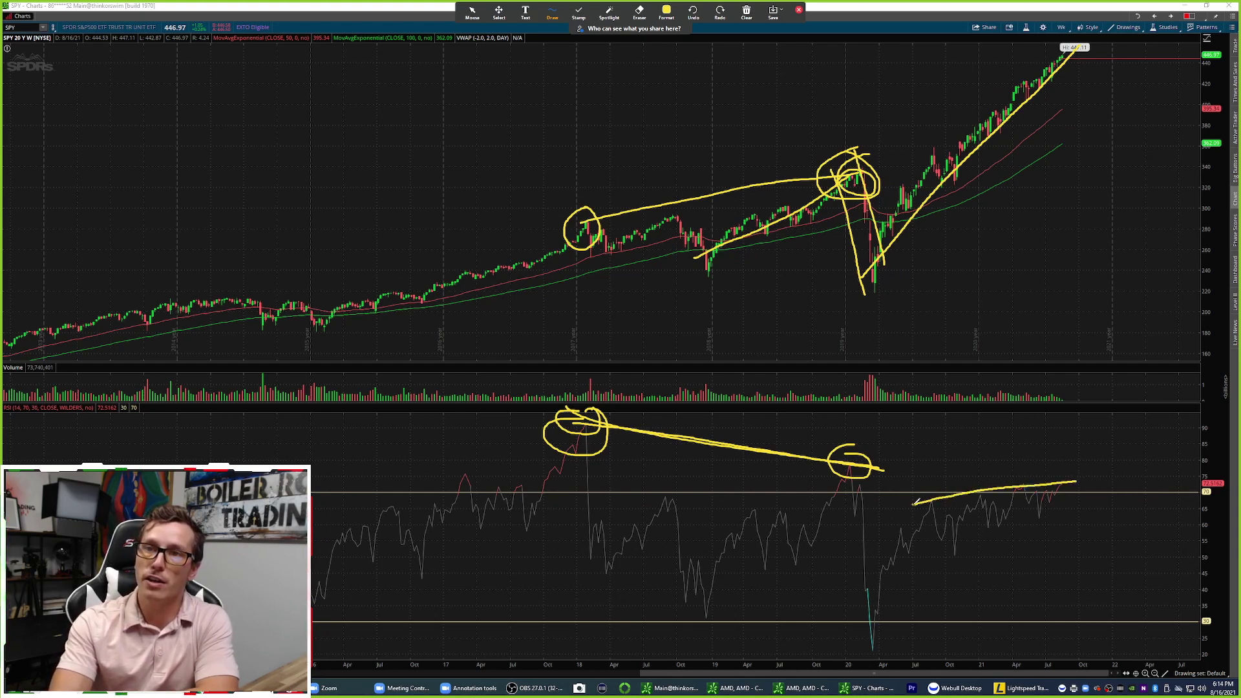
pyautogui.moveTo(913, 505); pyautogui.dragTo(1081, 482)
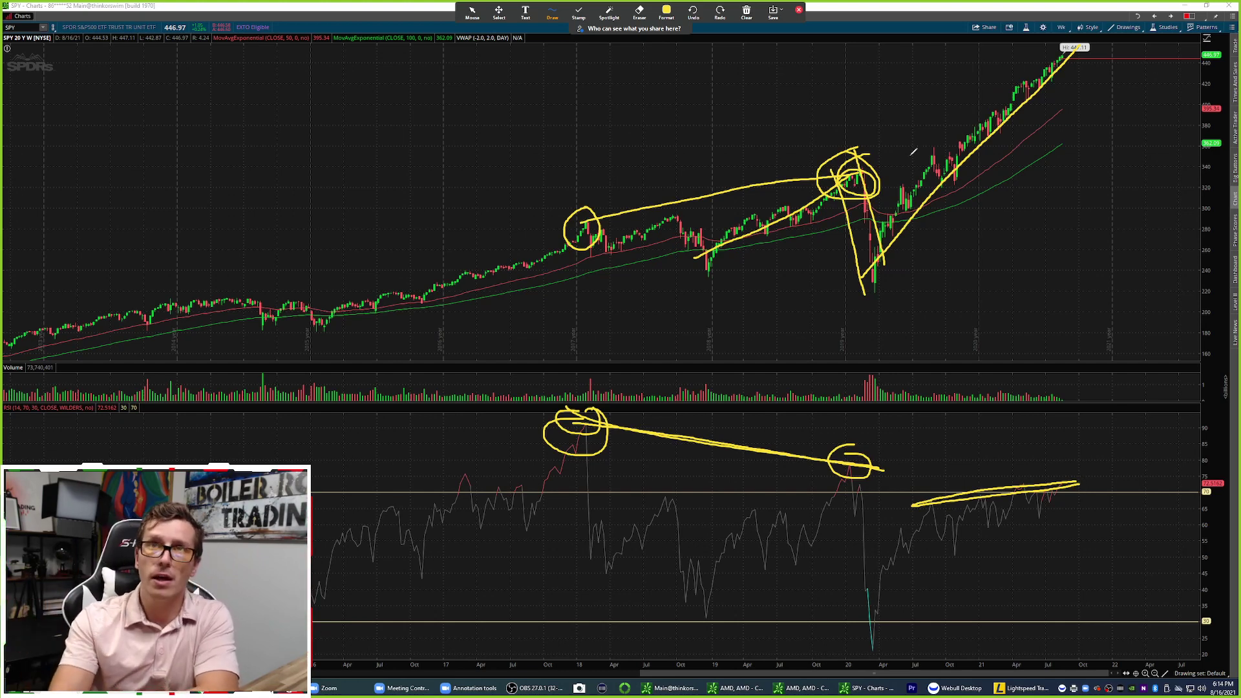
pyautogui.click(746, 11)
# Step: Erase the SPY drawings and change the time frame from 1 Y : D to 180 D : 4h
pyautogui.click(761, 34)
pyautogui.click(472, 11)
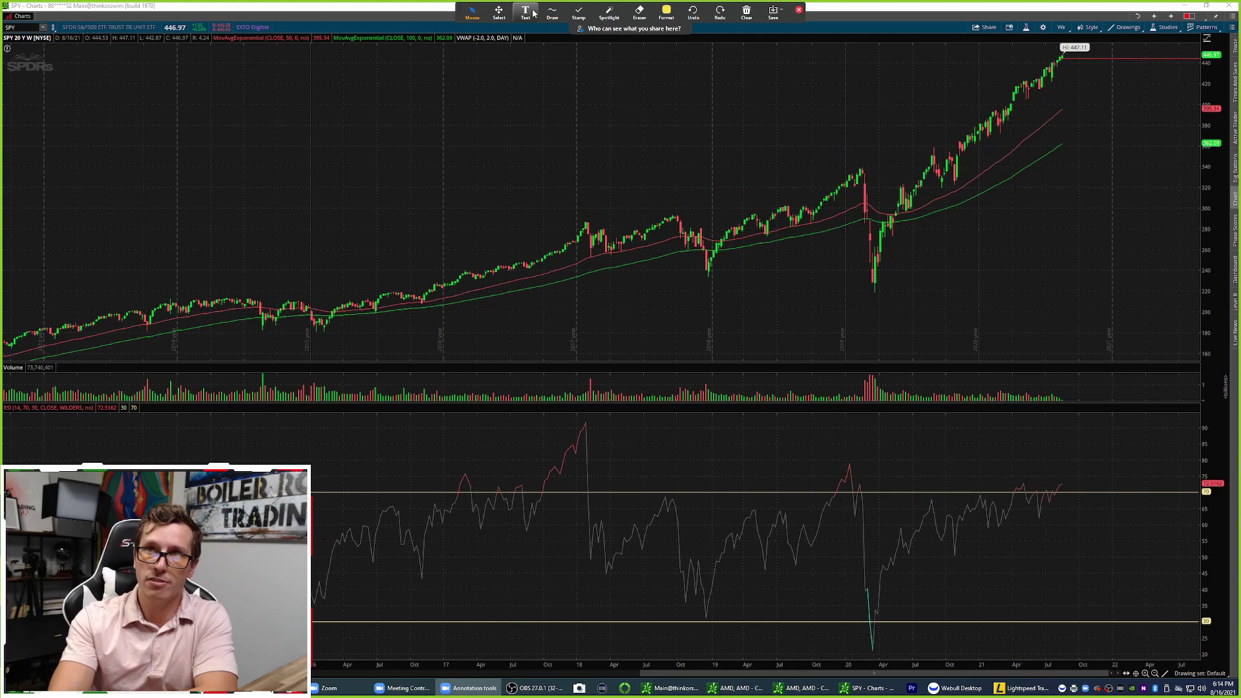
pyautogui.click(1066, 30)
pyautogui.click(1033, 138)
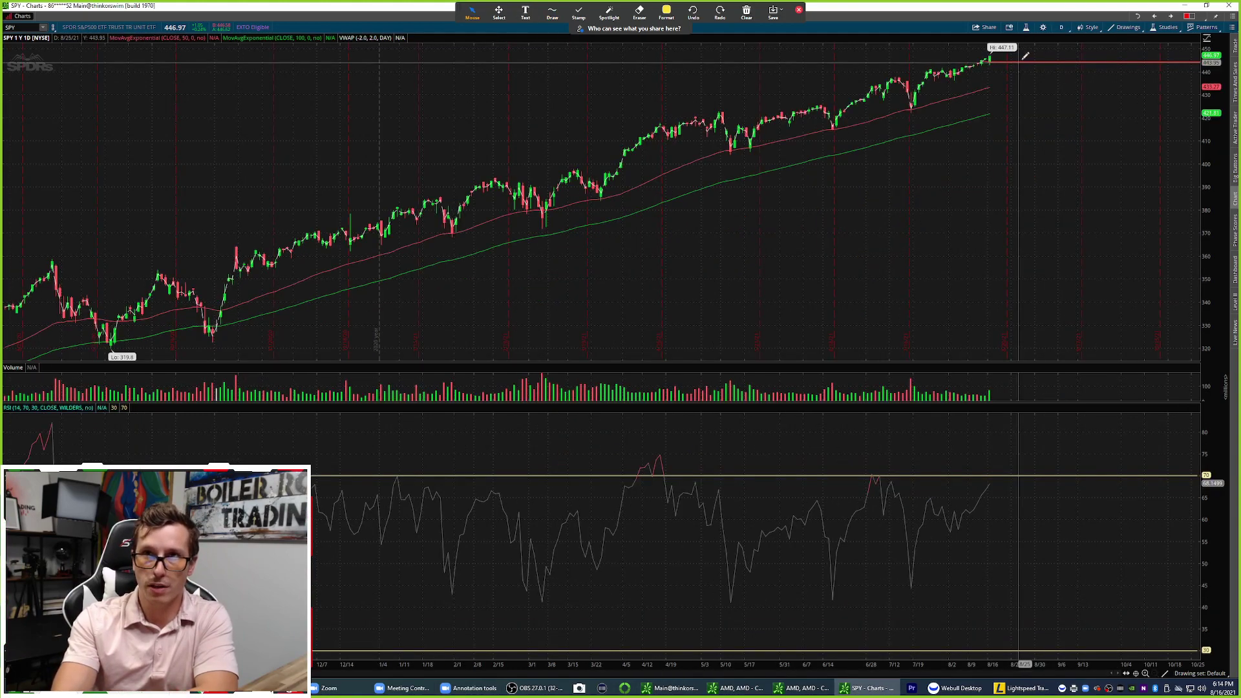
pyautogui.click(1061, 27)
pyautogui.click(1032, 127)
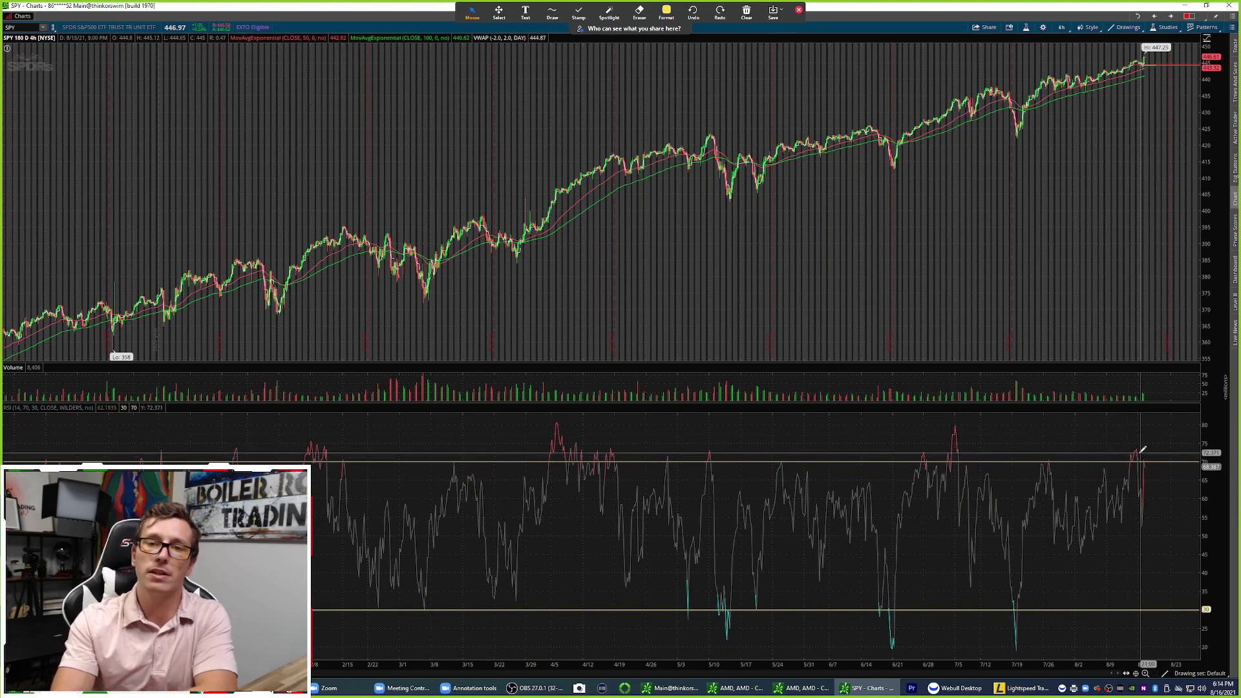
pyautogui.click(471, 11)
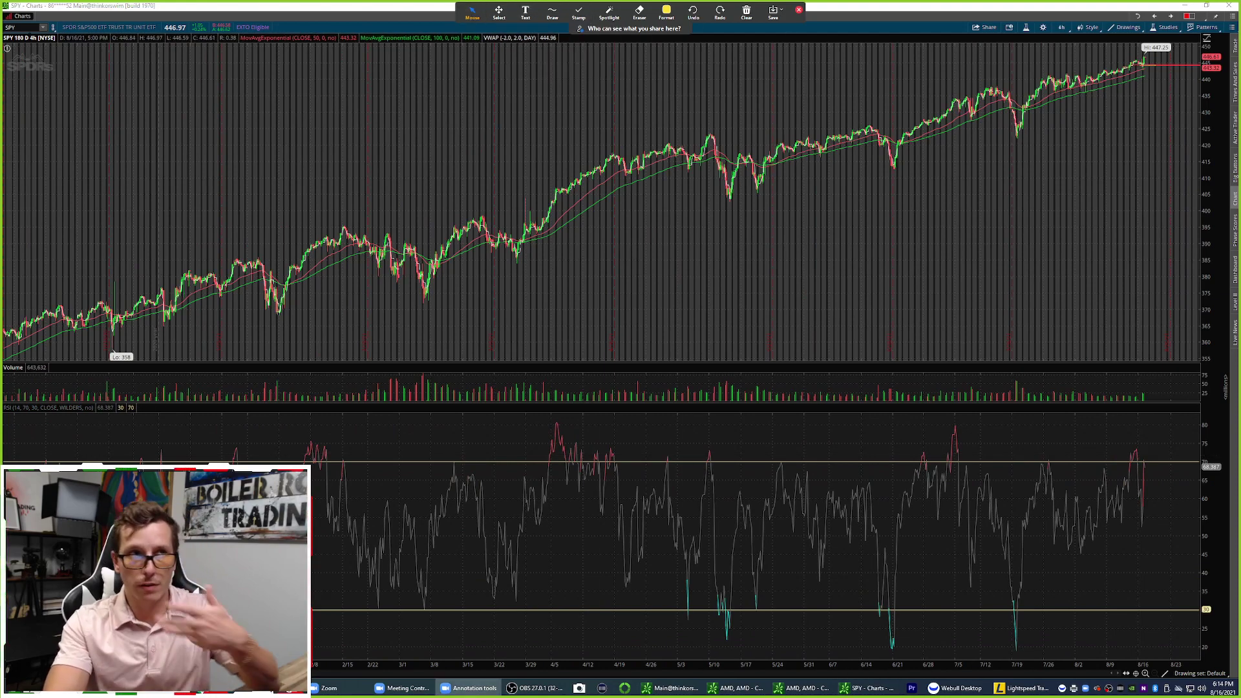
pyautogui.click(22, 27)
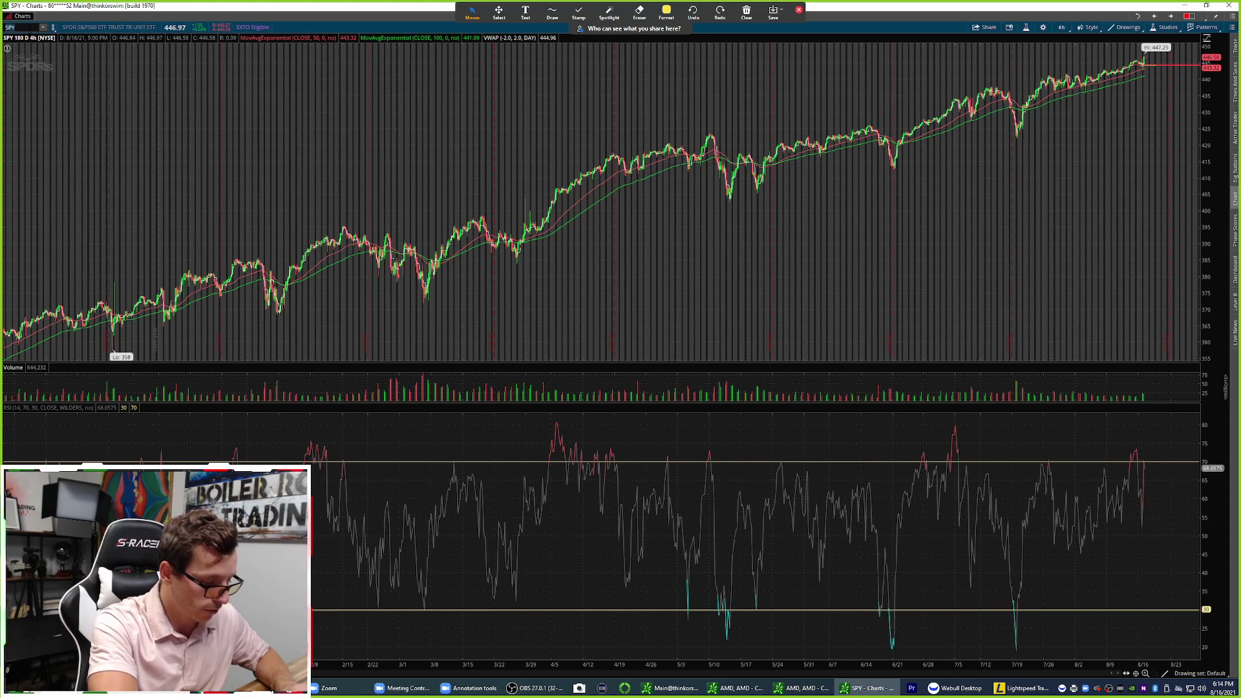
# Step: Load the ATVI chart and set its time frame to 1 D : 1m
pyautogui.write('ATVI')
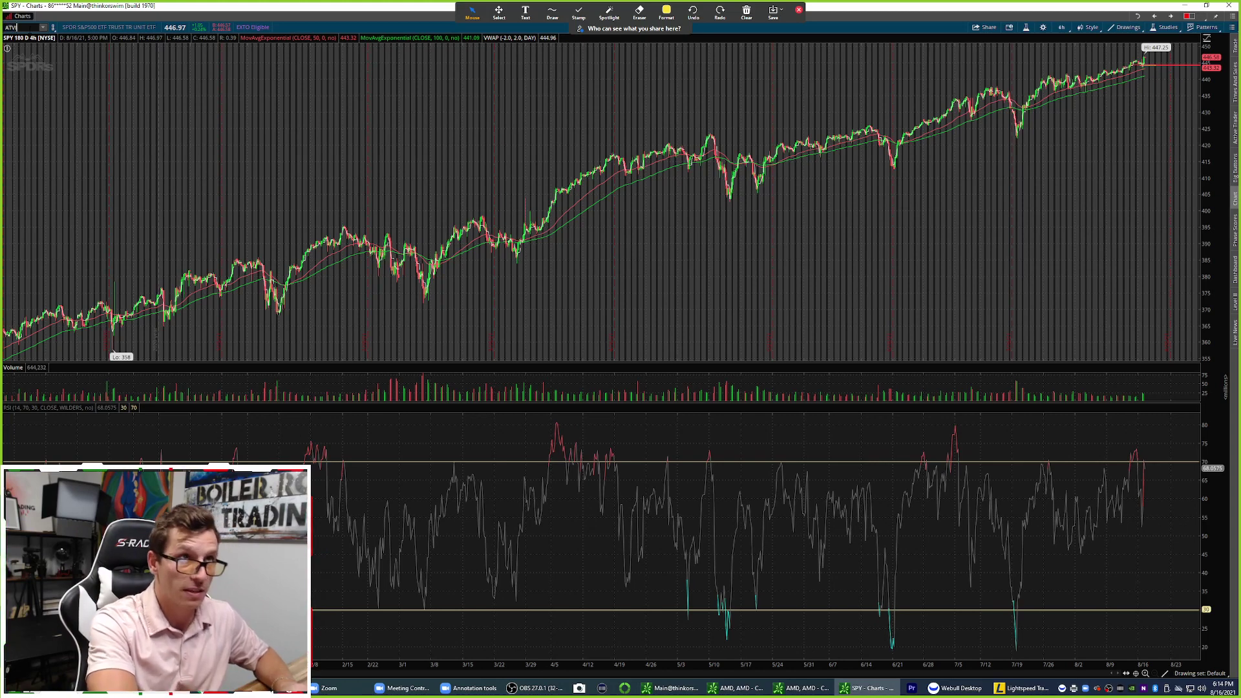
pyautogui.press('Return')
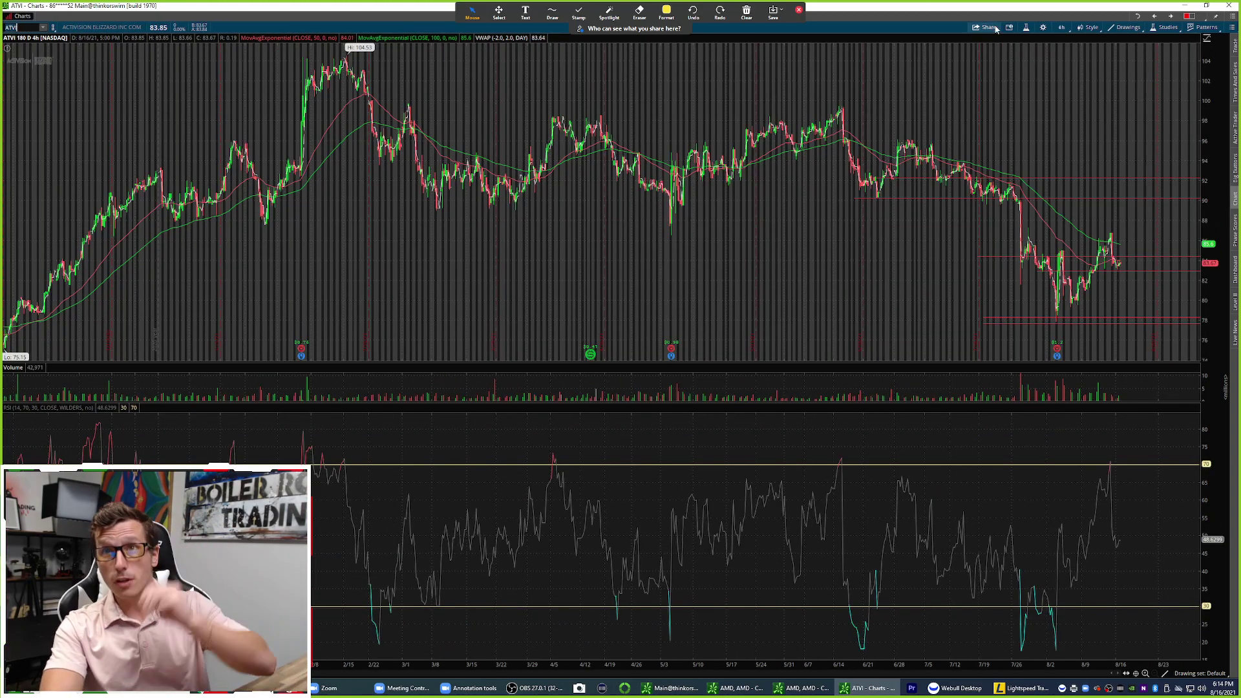
pyautogui.click(1061, 28)
pyautogui.click(1032, 68)
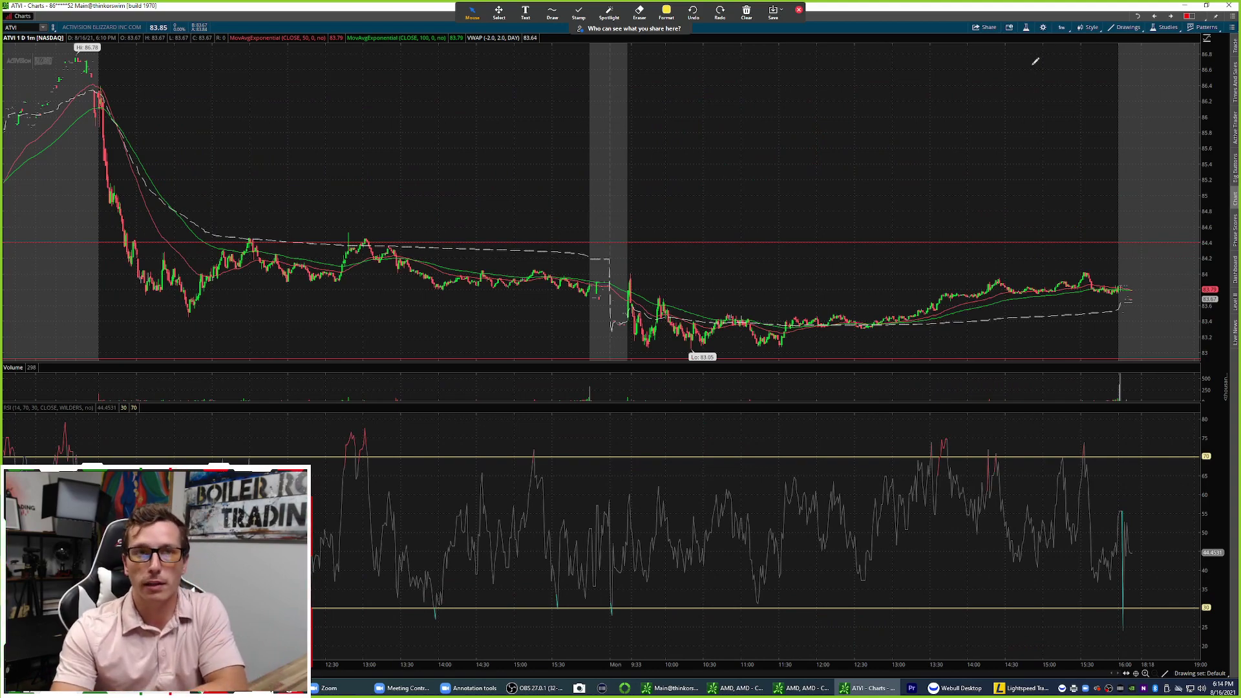
# Step: Switch the chart to the FB ticker symbol
pyautogui.click(19, 27)
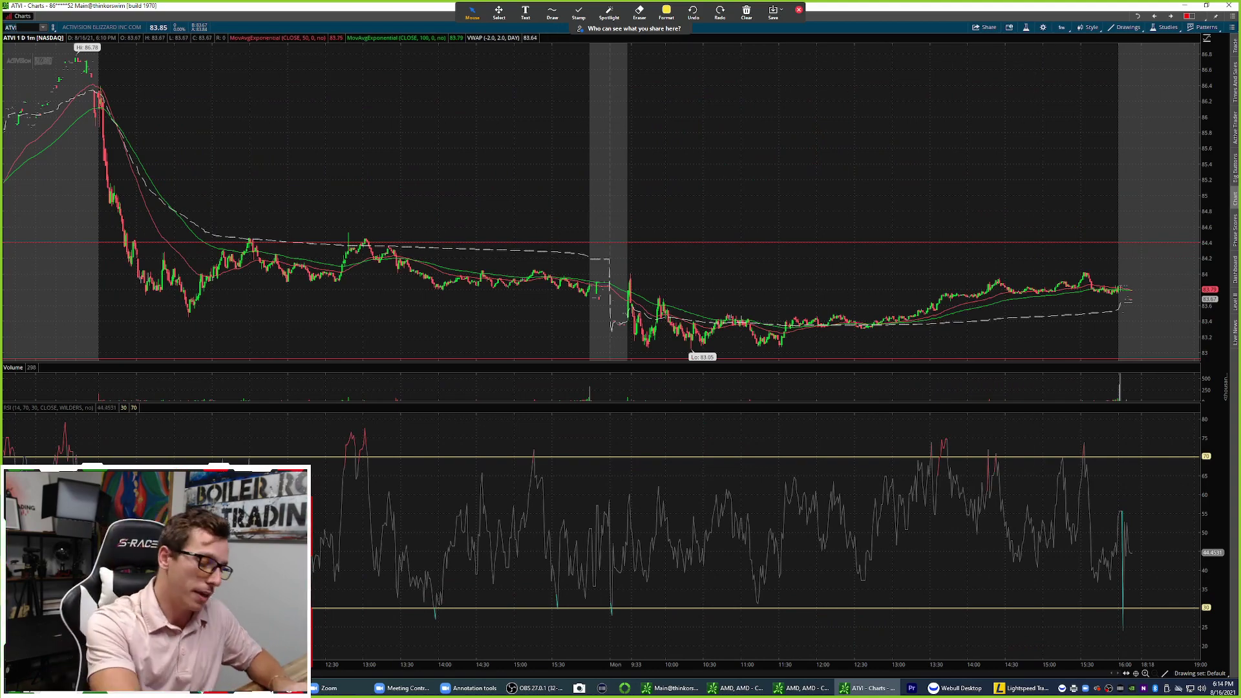
pyautogui.write('FB')
pyautogui.press('Return')
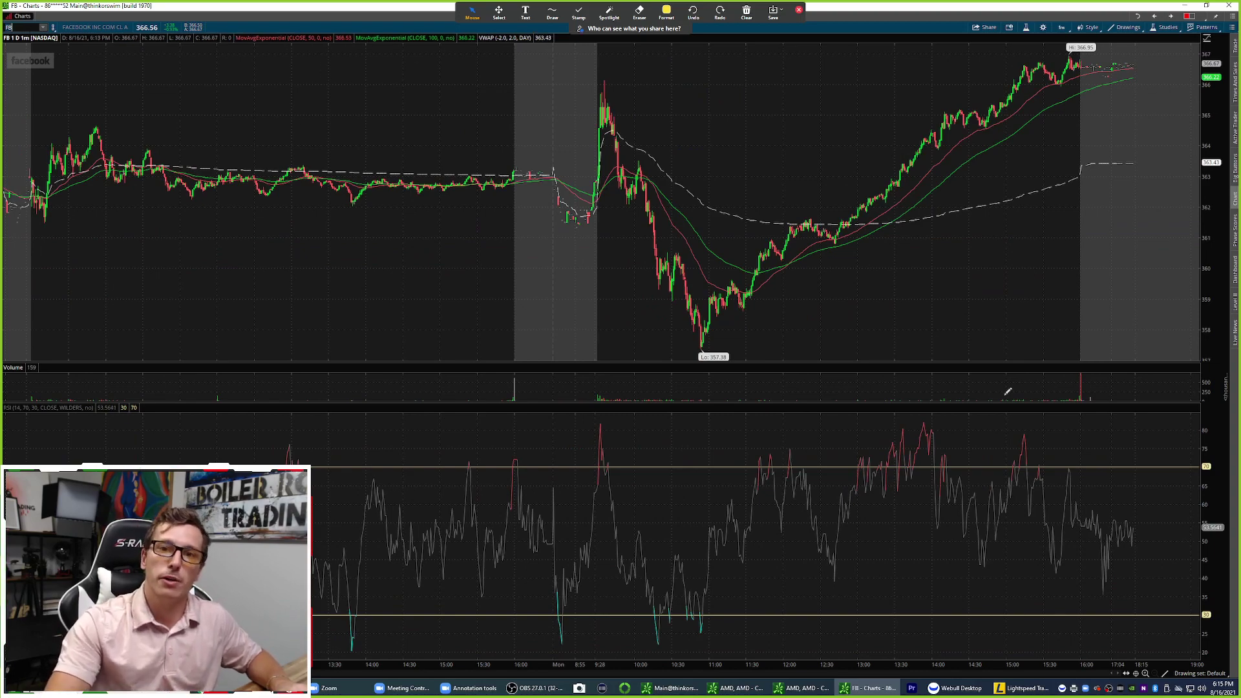
# Step: Zoom into the FB session and trace the morning selloff and an arrow to the low in yellow pen
pyautogui.scroll(3, 1166, 479)
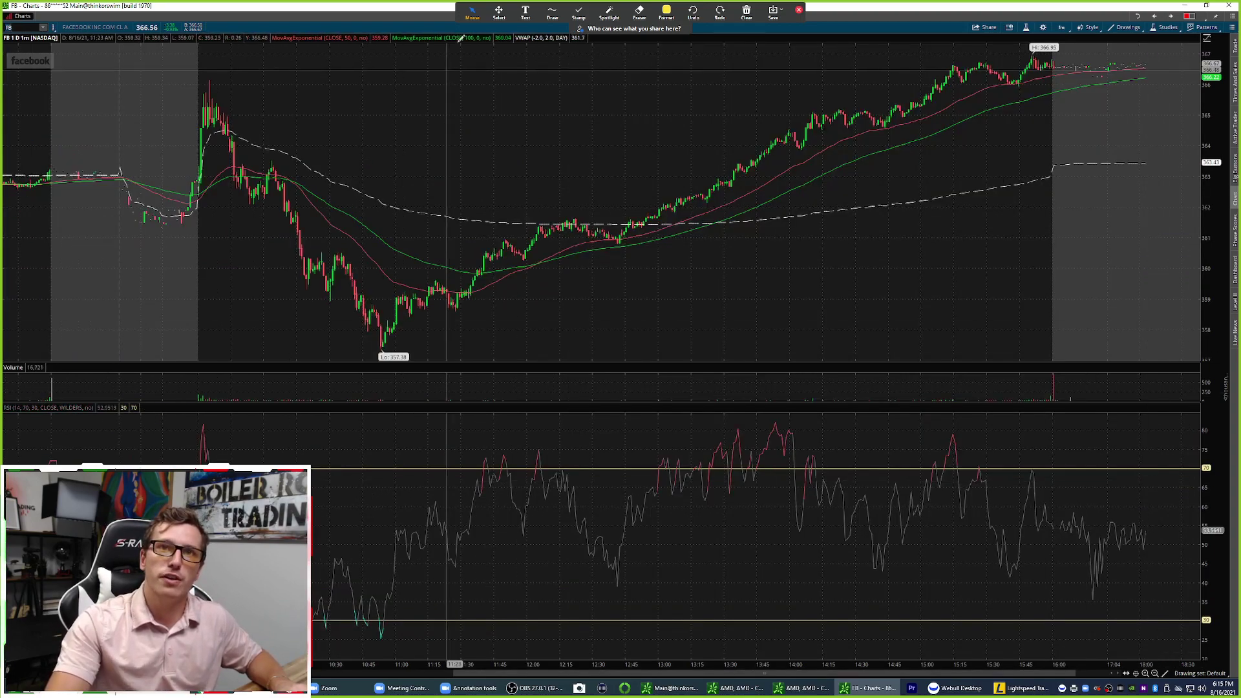
pyautogui.click(552, 12)
pyautogui.click(550, 40)
pyautogui.moveTo(181, 117)
pyautogui.mouseDown()
pyautogui.moveTo(261, 188)
pyautogui.moveTo(306, 294)
pyautogui.moveTo(325, 284)
pyautogui.moveTo(386, 342)
pyautogui.mouseUp()
pyautogui.moveTo(289, 279); pyautogui.dragTo(388, 344)
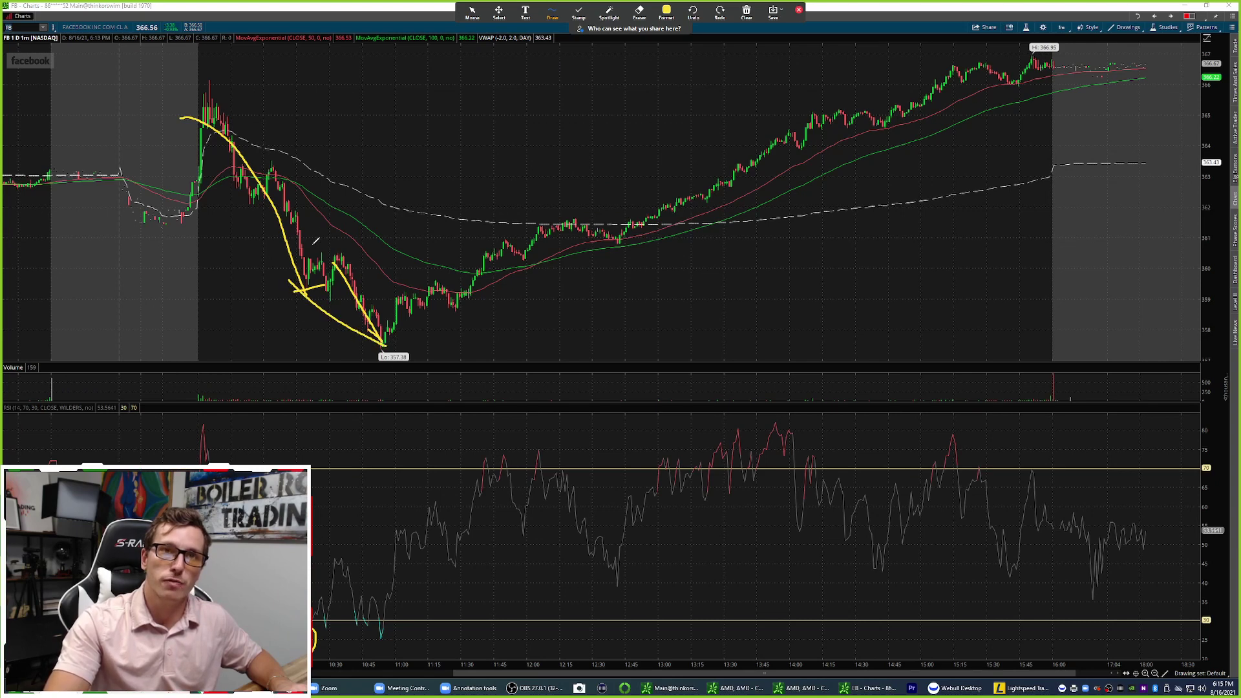
# Step: Circle the morning lows near 357.38 and the matching RSI low, then draw rising RSI and price uptrend lines
pyautogui.moveTo(299, 264)
pyautogui.mouseDown()
pyautogui.moveTo(287, 296)
pyautogui.moveTo(310, 285)
pyautogui.mouseUp()
pyautogui.moveTo(381, 319)
pyautogui.mouseDown()
pyautogui.moveTo(370, 336)
pyautogui.moveTo(399, 342)
pyautogui.mouseUp()
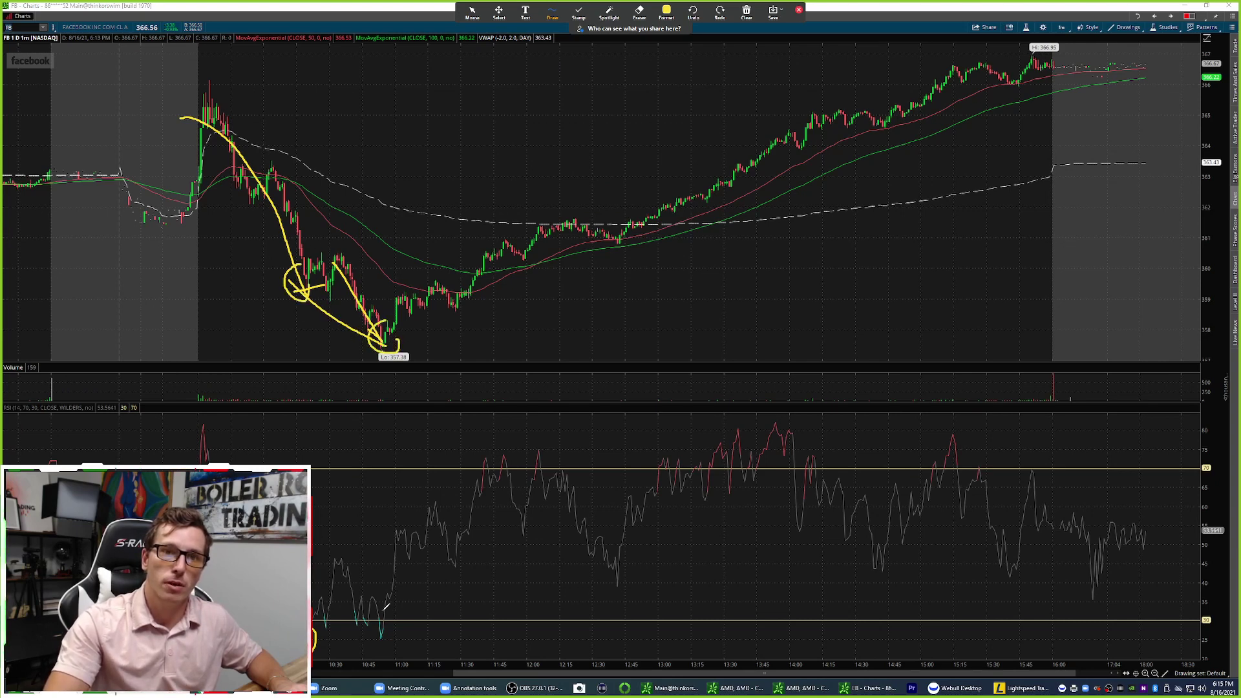
pyautogui.moveTo(378, 606); pyautogui.dragTo(388, 609)
pyautogui.moveTo(329, 640); pyautogui.dragTo(462, 618)
pyautogui.moveTo(371, 338); pyautogui.dragTo(784, 168)
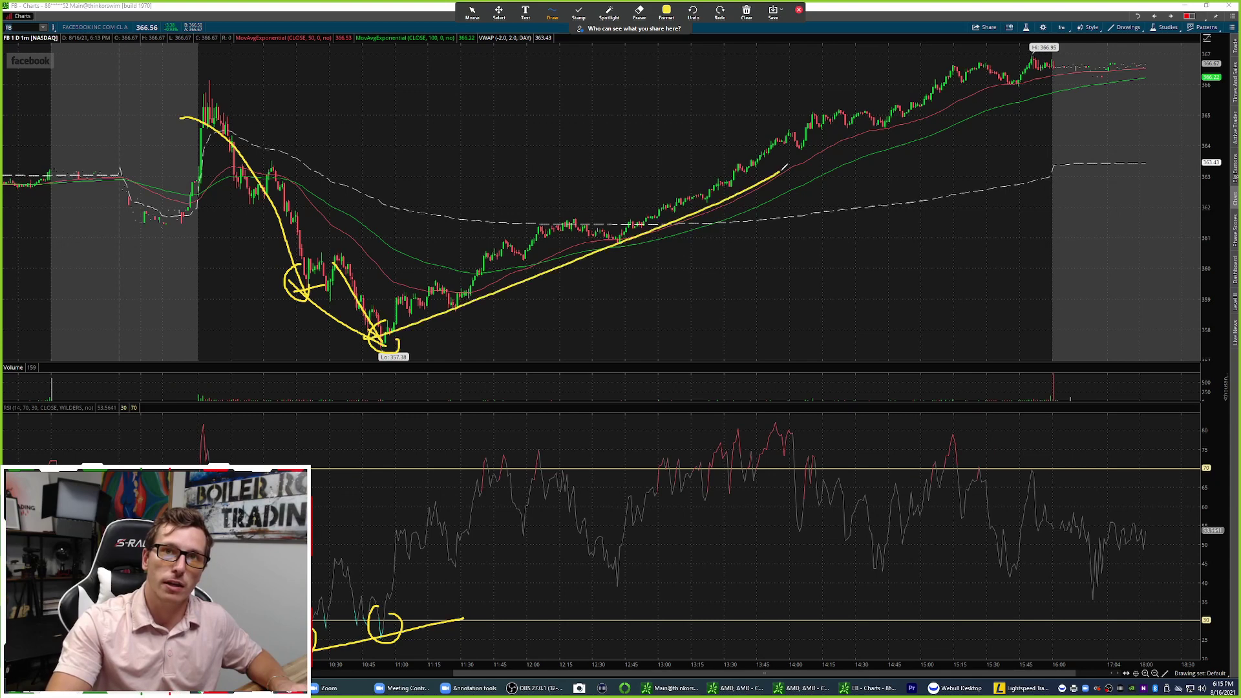